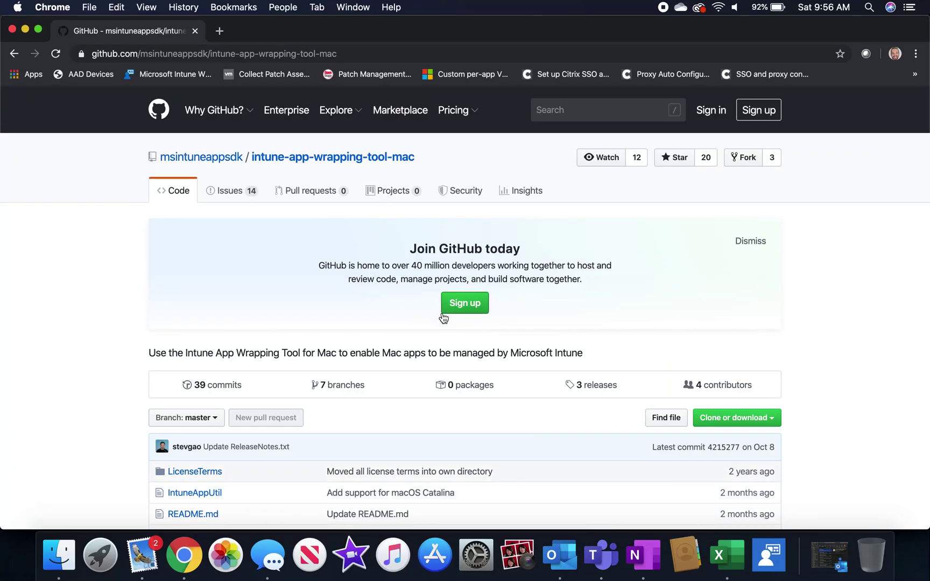
Step: Download the intune-app-wrapping-tool-mac repository via Clone or download > Download ZIP
click(718, 410)
scroll(710, 458, down, 2)
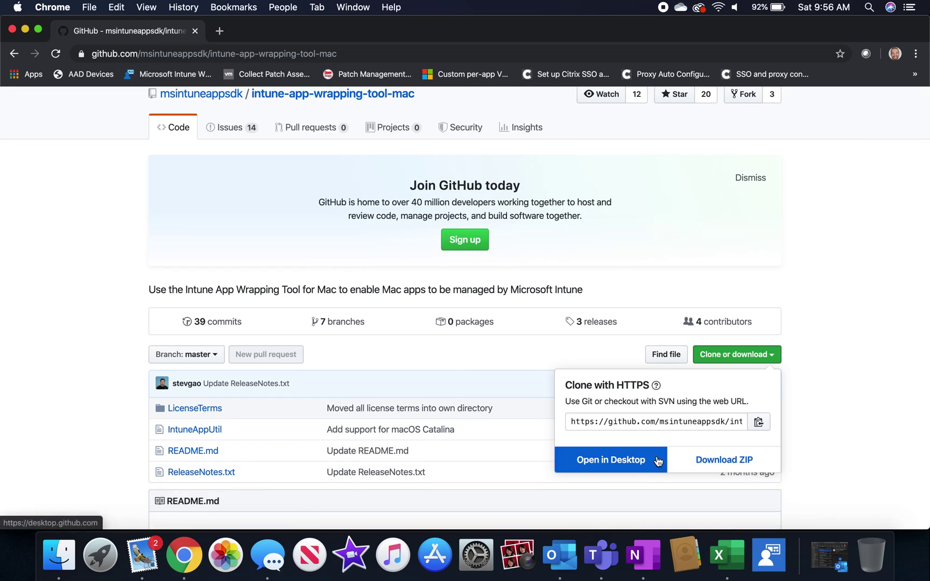
click(707, 464)
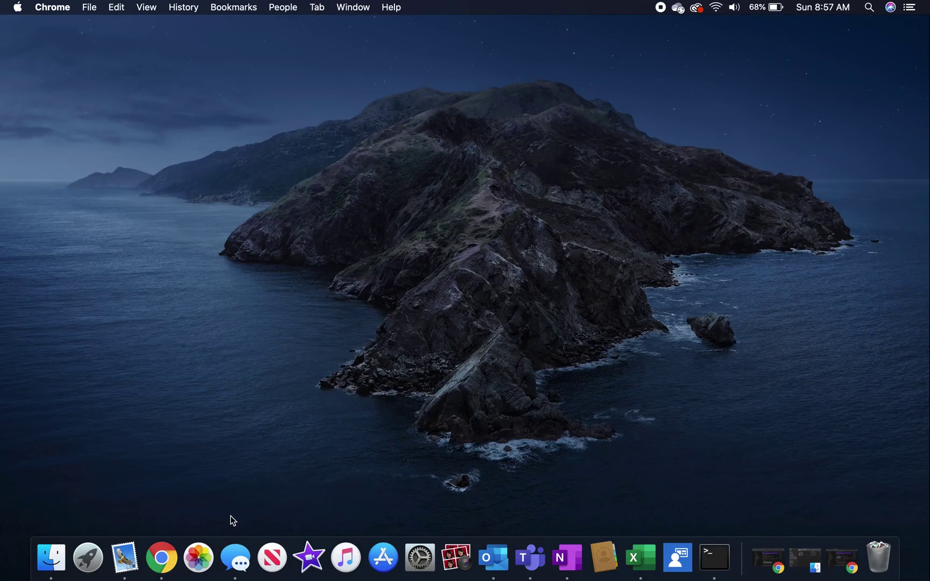
Step: In Finder, browse Downloads and open the app-wrap folder holding IntuneAppUtil and OneDrive.pkg
click(52, 556)
click(290, 209)
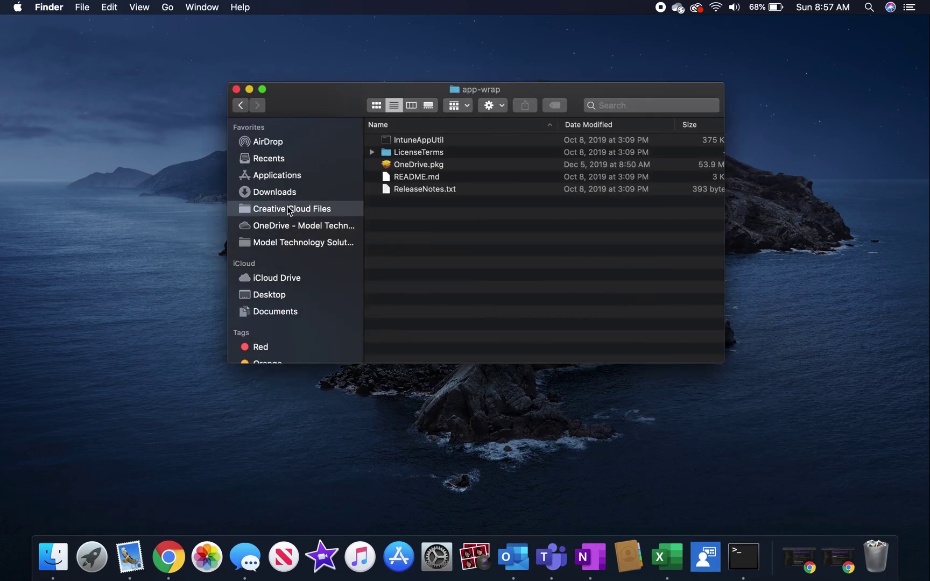
click(288, 193)
click(405, 156)
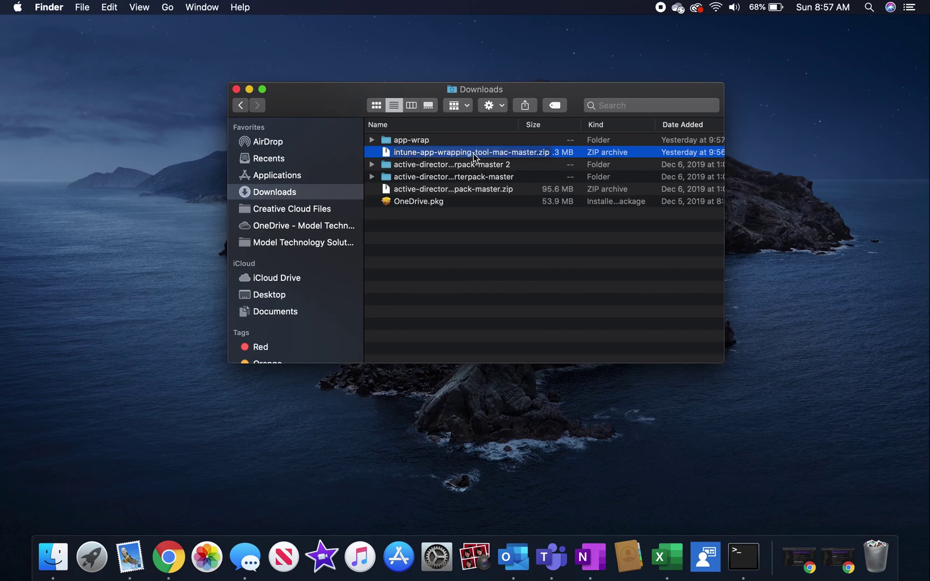
click(439, 202)
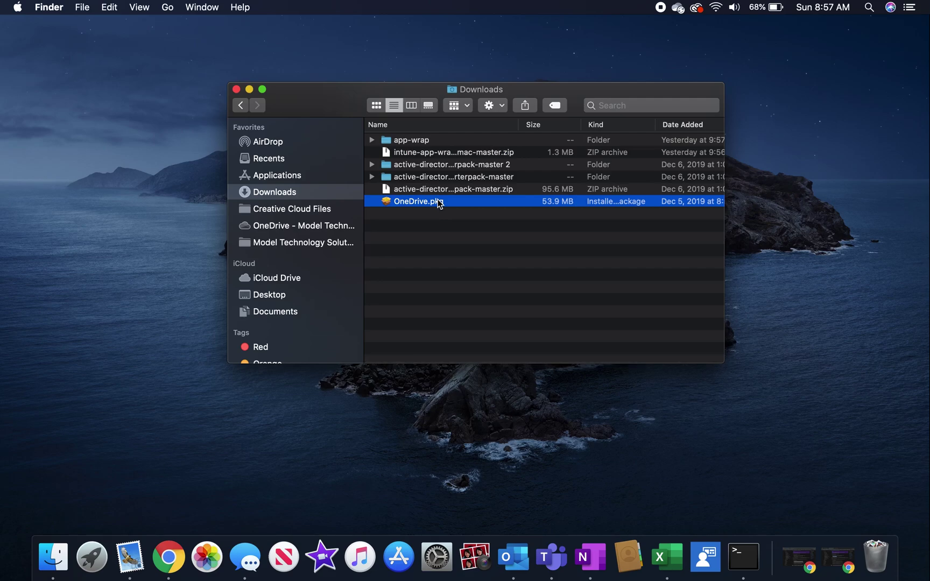
double_click(413, 145)
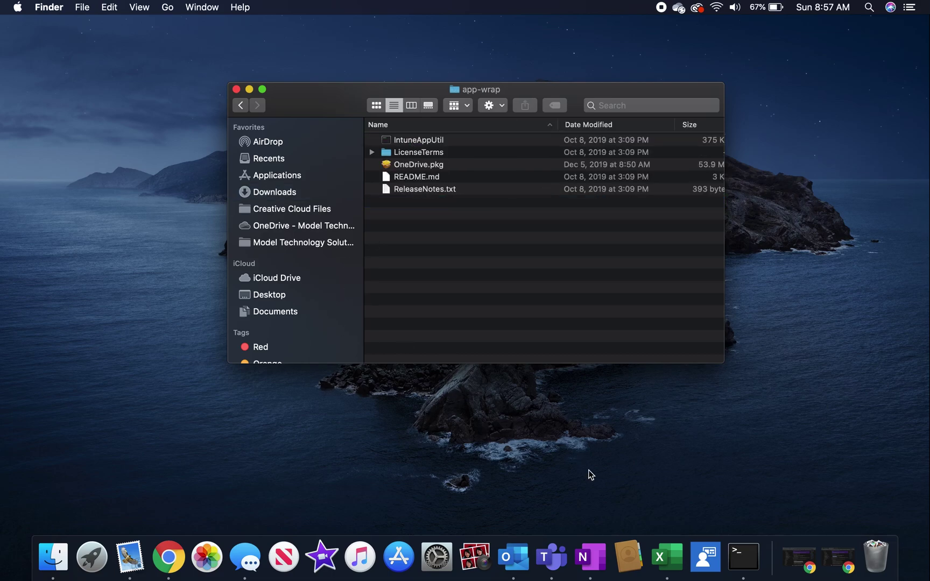
Step: Quit Terminal from the Dock and relaunch a fresh Terminal window via Launchpad
right_click(740, 567)
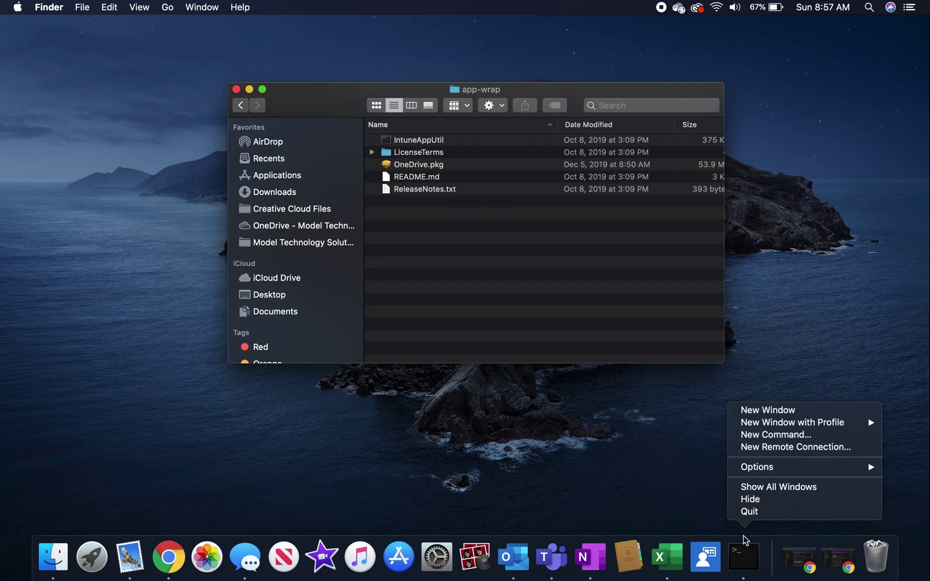
click(747, 513)
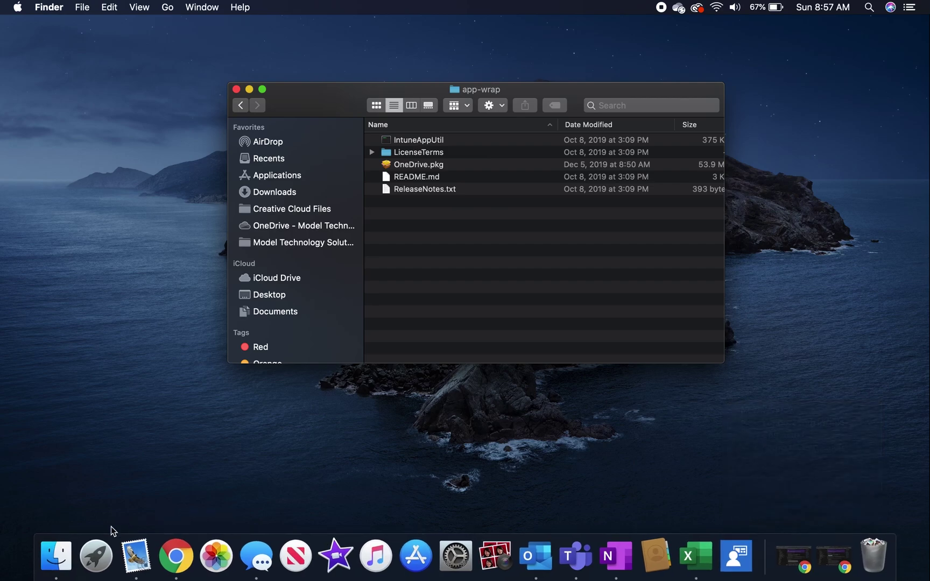
right_click(100, 550)
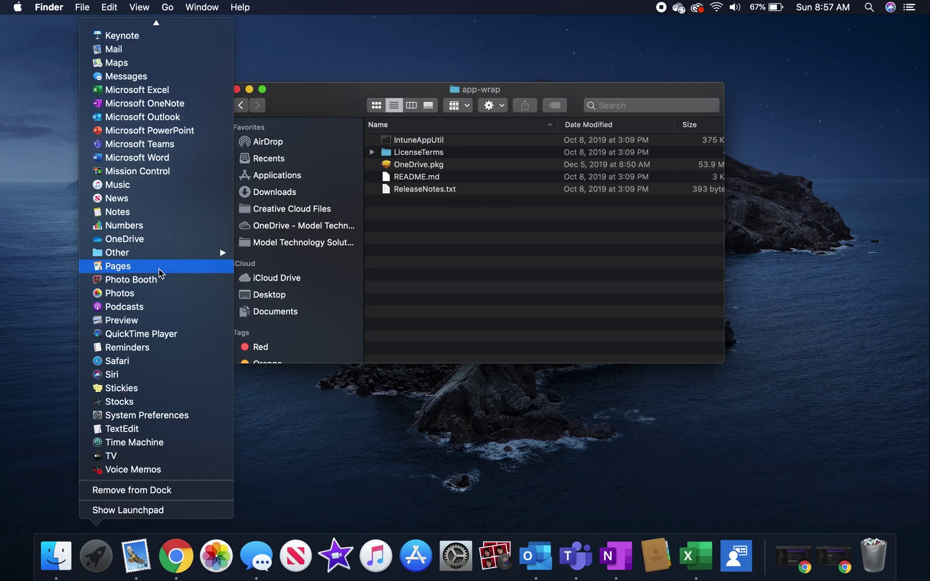
mouse_move(160, 256)
click(286, 505)
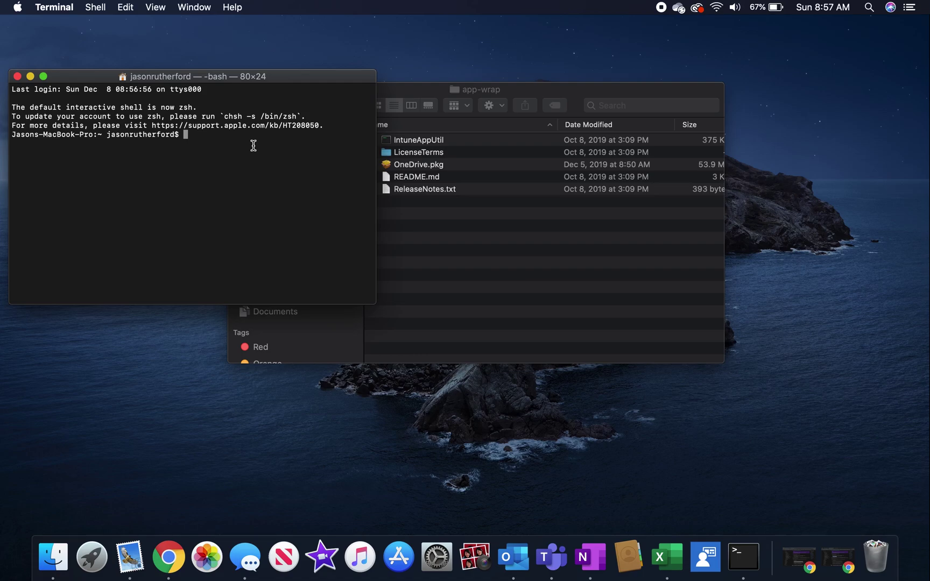
Step: Change into downloads/app-wrap and paste chmod +x IntuneAppUtil to make it executable
text(cd downloads)
key(Return)
text(cd app-wrap)
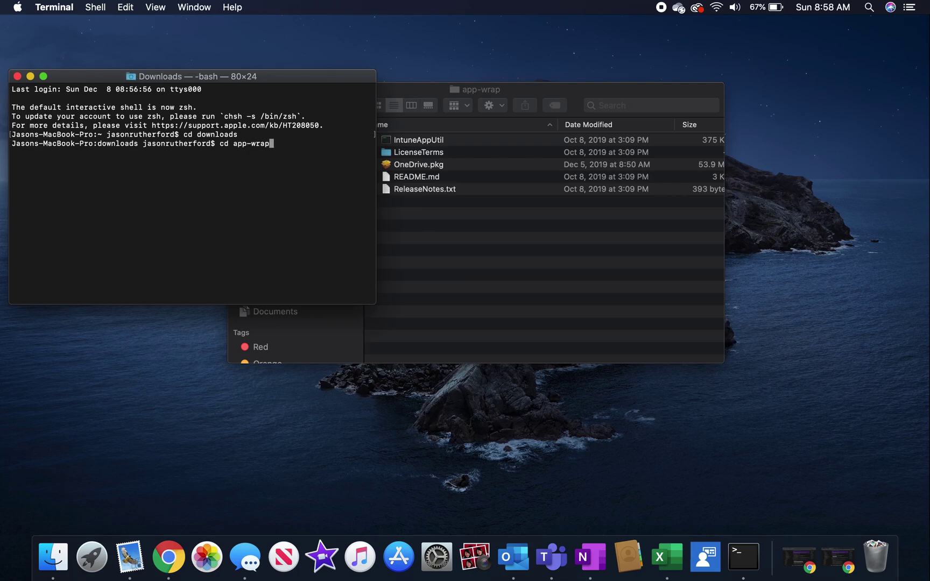
key(Return)
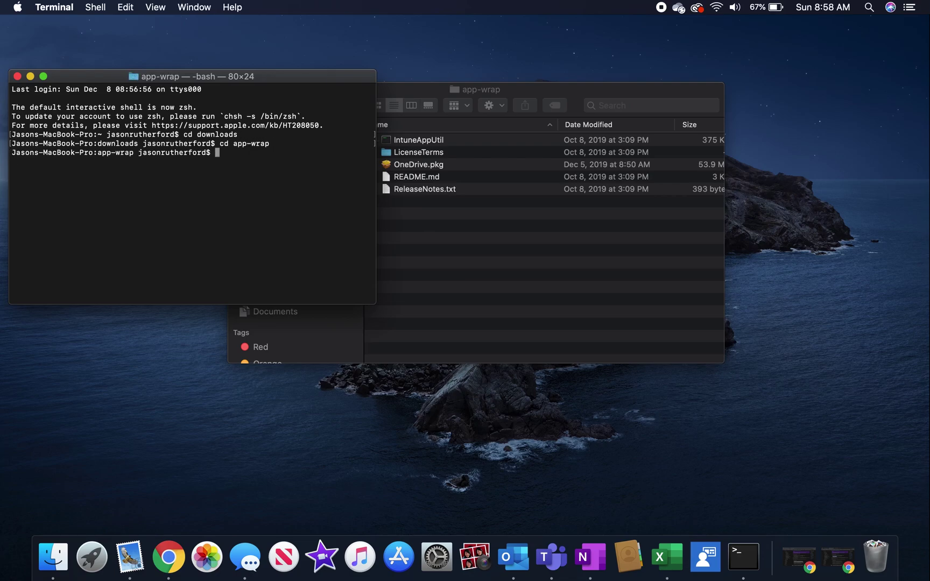
right_click(242, 173)
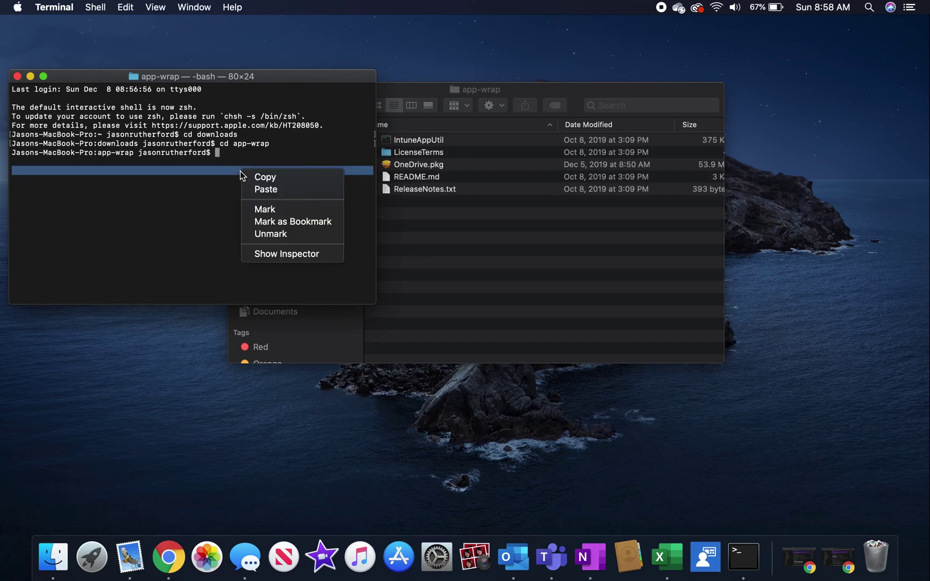
click(260, 191)
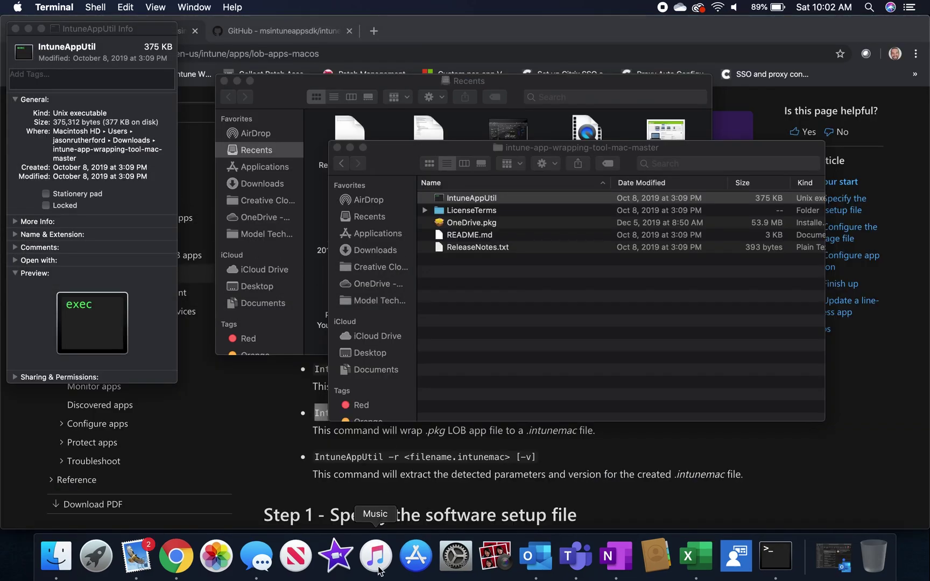
Step: Allow IntuneAppUtil with Open Anyway in Security & Privacy > General, then confirm Open
click(440, 557)
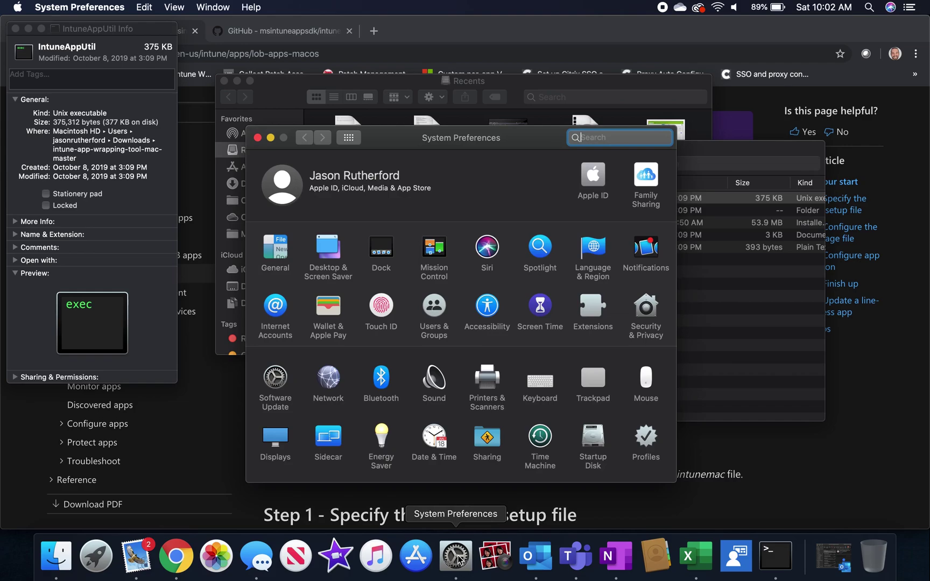
click(646, 315)
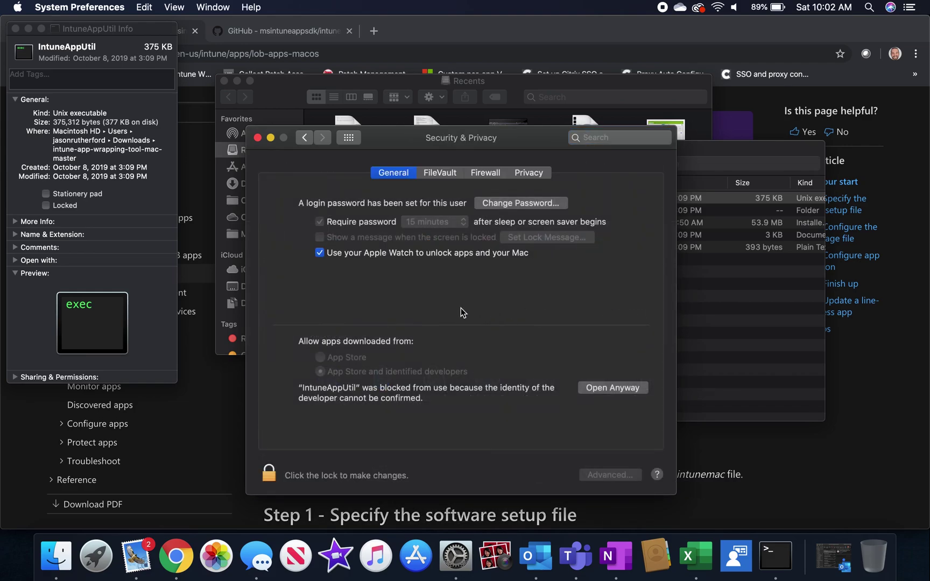
click(591, 391)
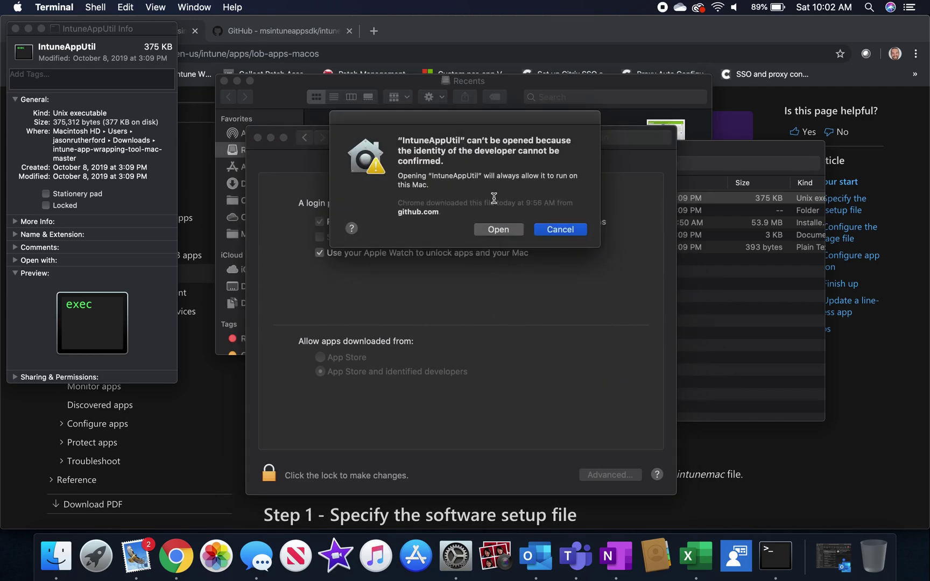
click(556, 232)
click(606, 380)
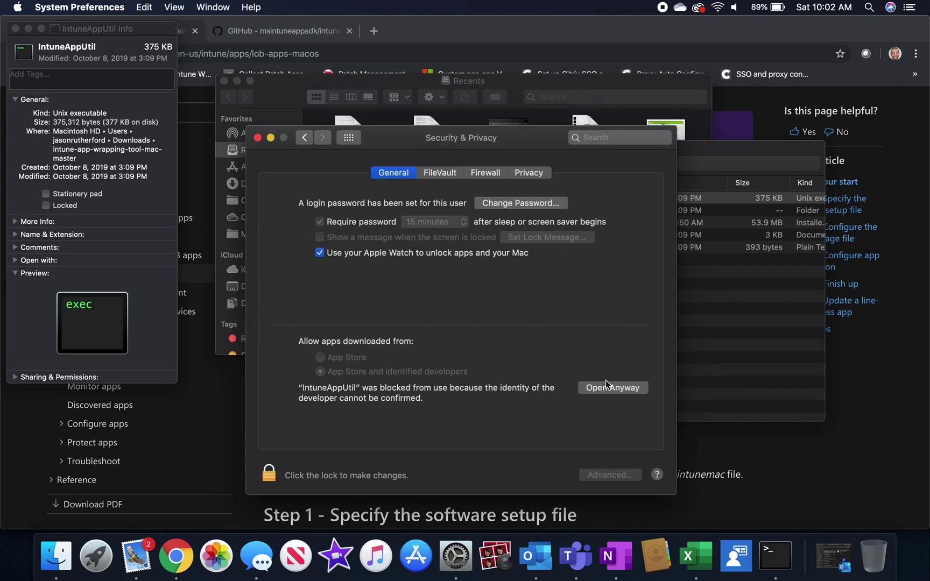
click(605, 388)
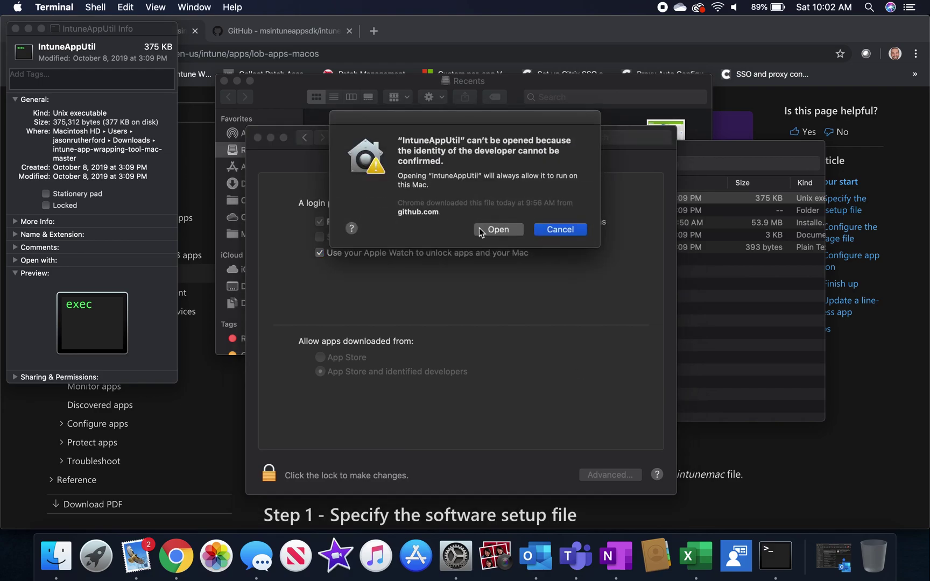
click(479, 229)
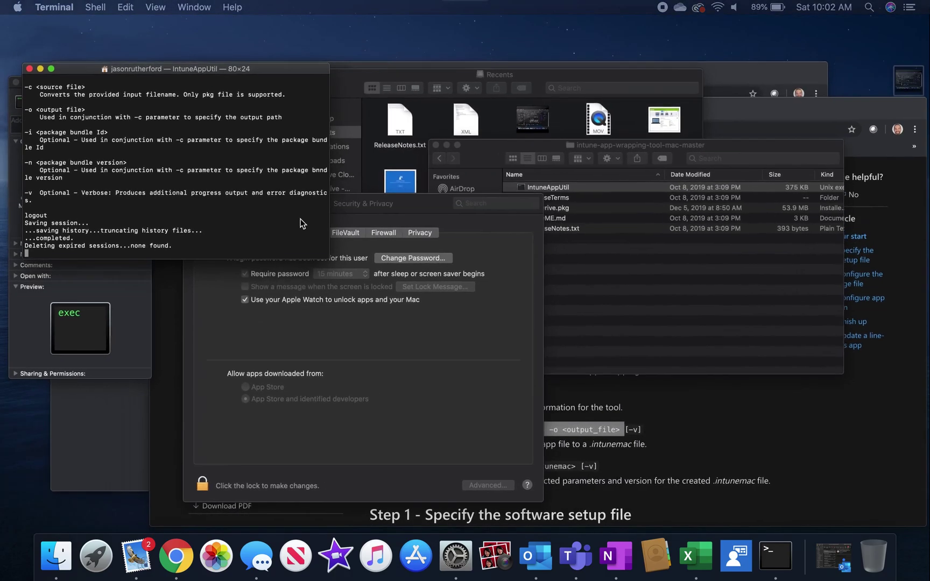
Step: Run ./intuneapputil -c ./onedrive.pkg -o ./ to create onedrive.pkg.intunemac
text(./intuneapp)
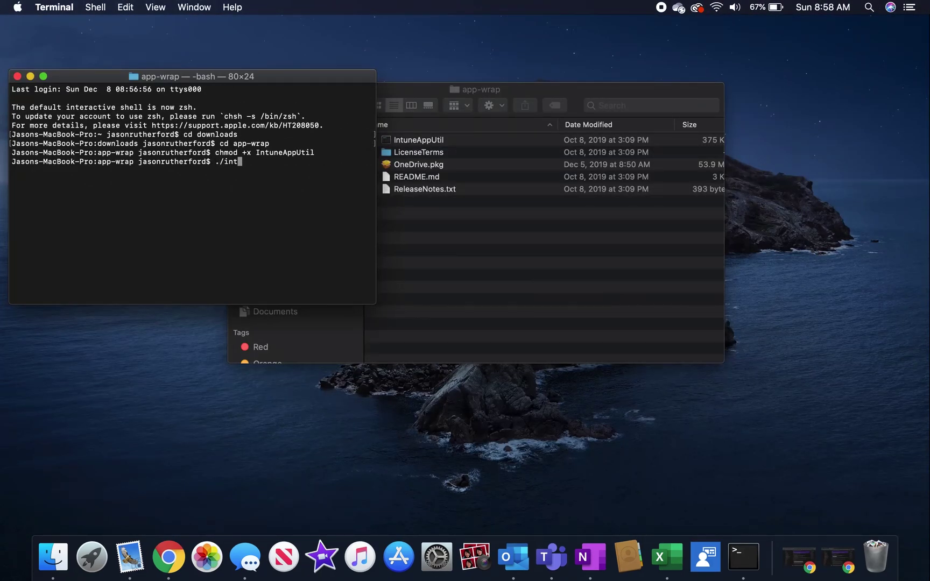
key(BackSpace)
key(BackSpace)
text(putil -c ./onedrive.pkg -)
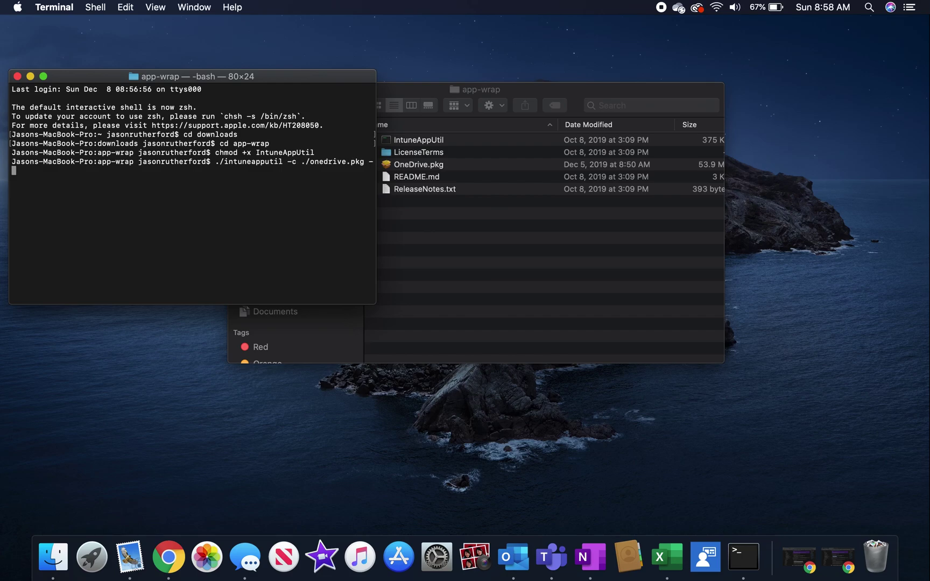
text(o)
text(./)
key(Return)
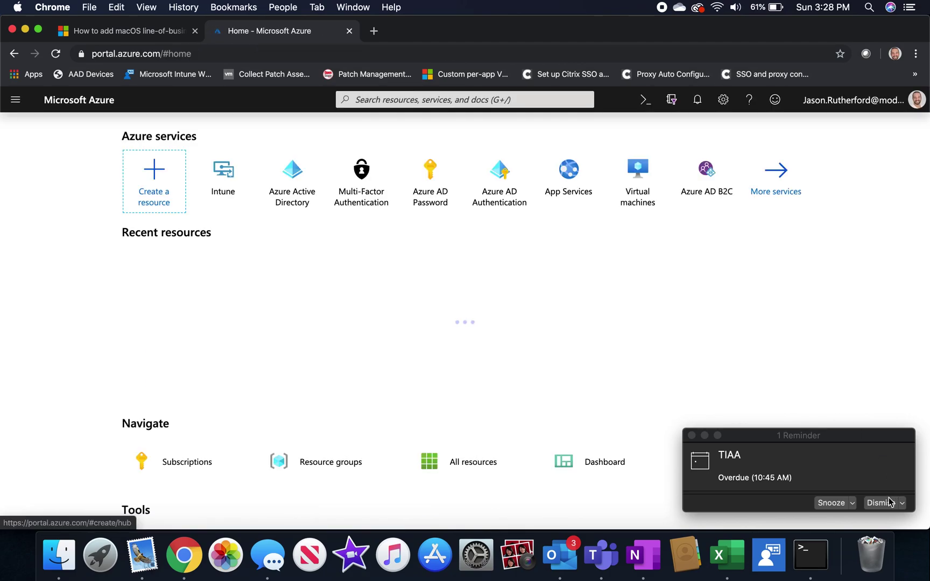
Step: Go from the Azure home page to Intune > Client apps > Apps
click(886, 505)
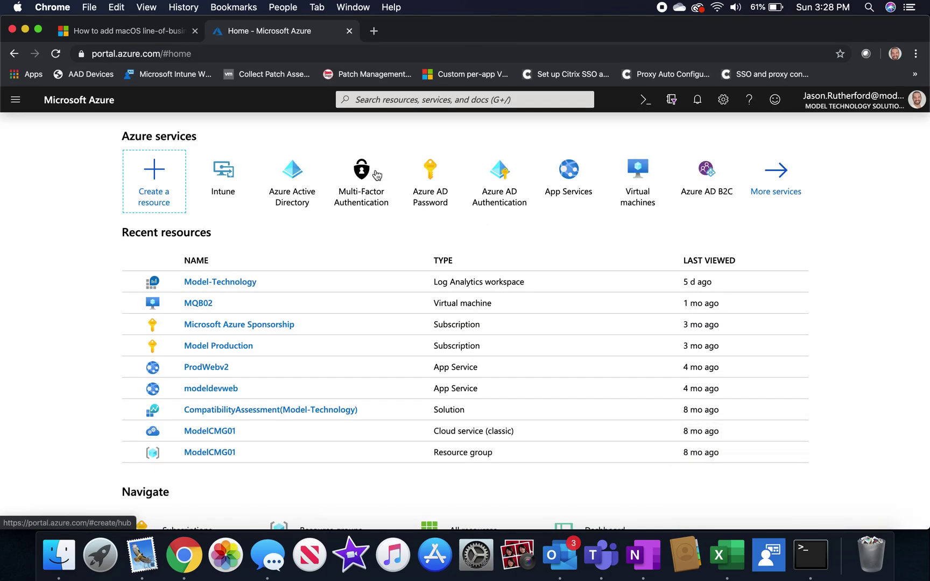
click(234, 189)
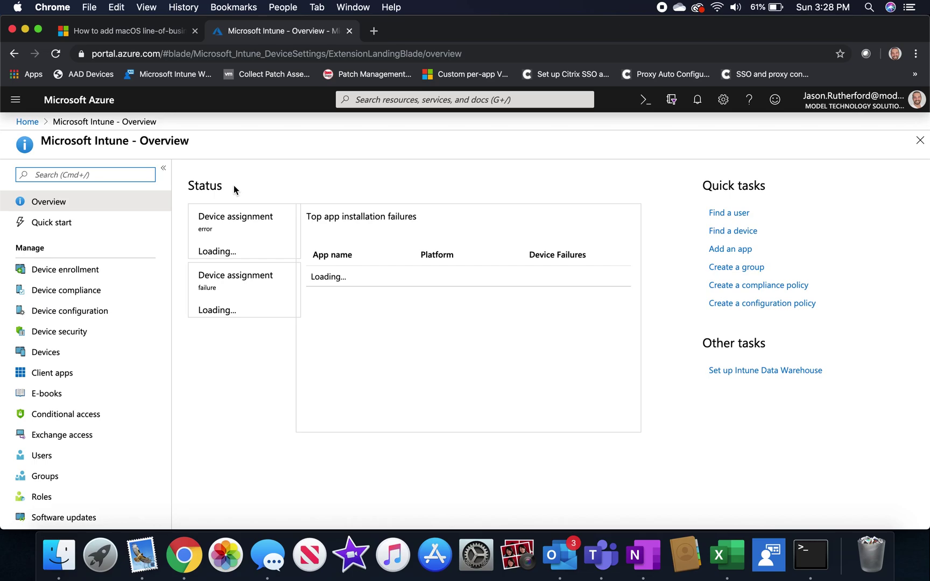
click(67, 375)
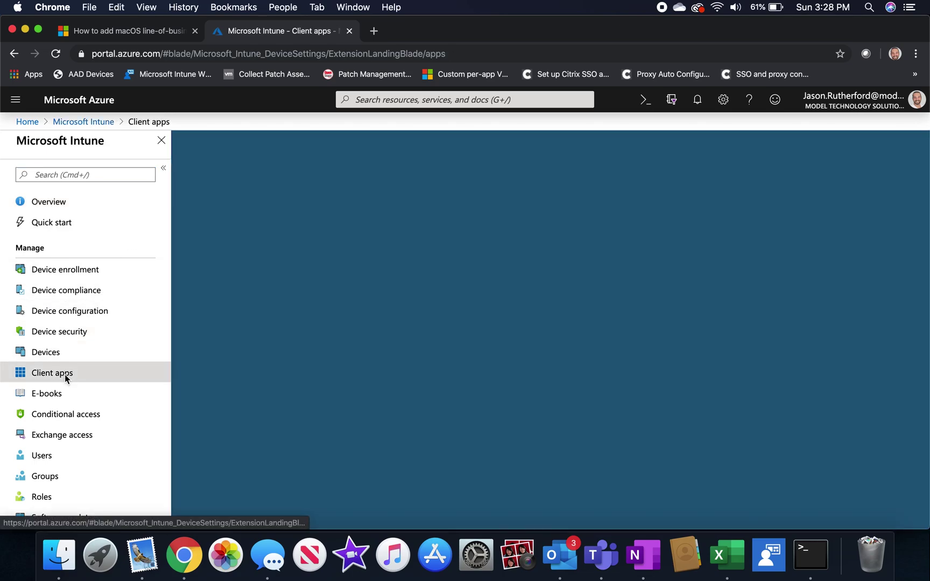
click(110, 245)
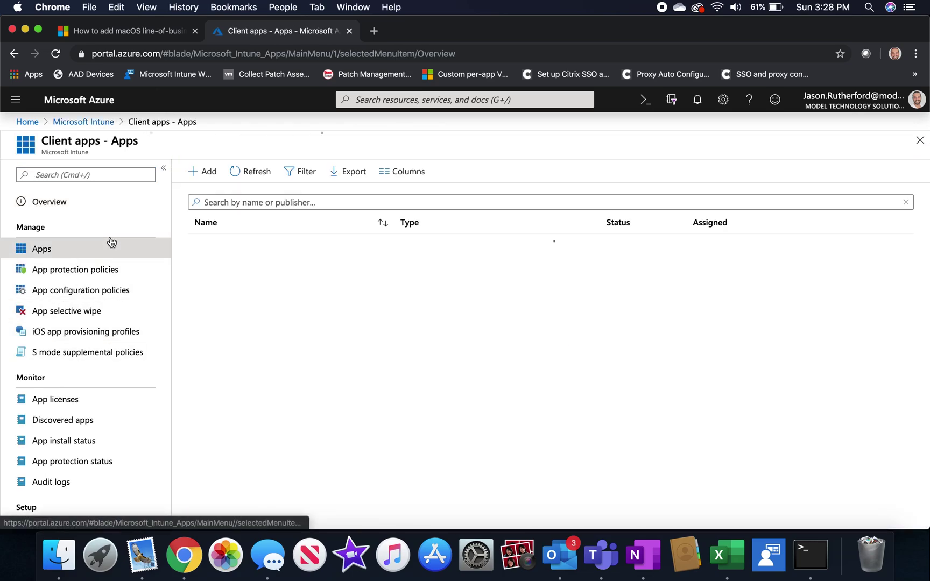
Step: Add a new app with Line-of-business app as the app type
click(211, 171)
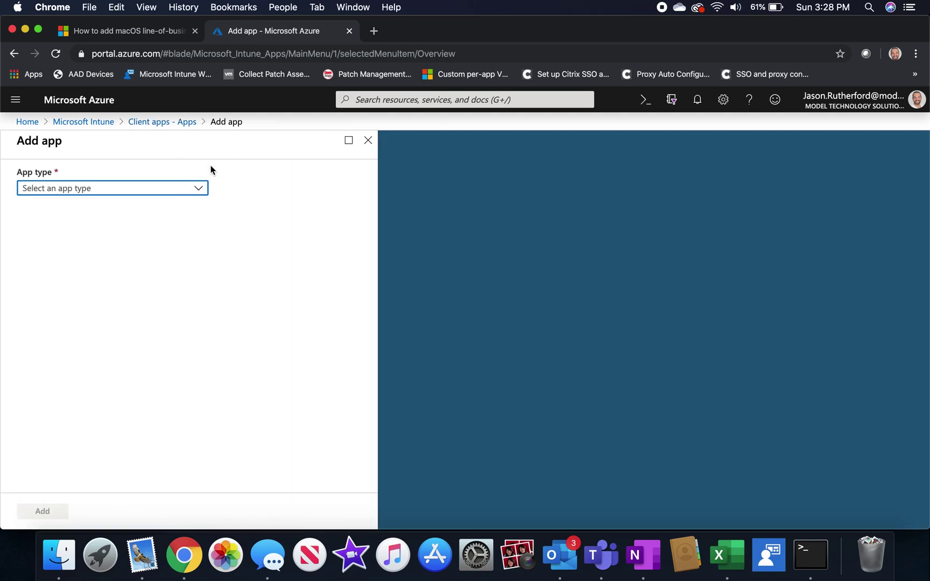
click(203, 191)
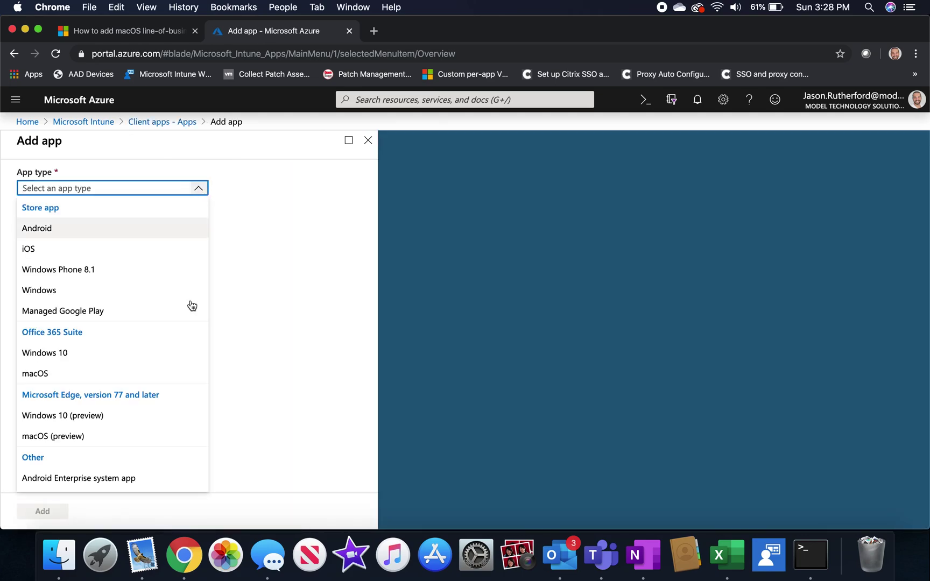
scroll(149, 447, down, 3)
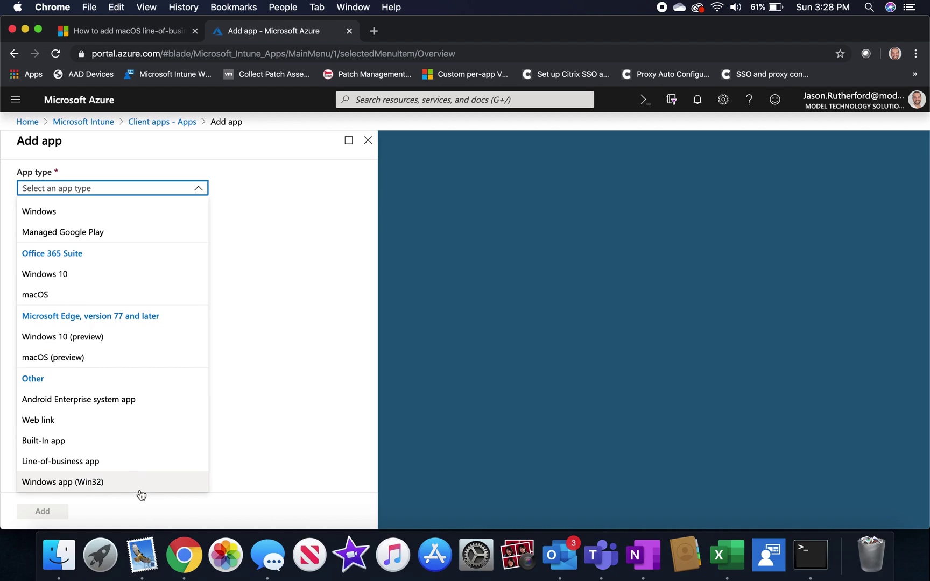
click(143, 469)
Step: Upload onedrive.pkg.intunemac from app-wrap as the package file, detected as MacOS version 19.174.902
click(152, 216)
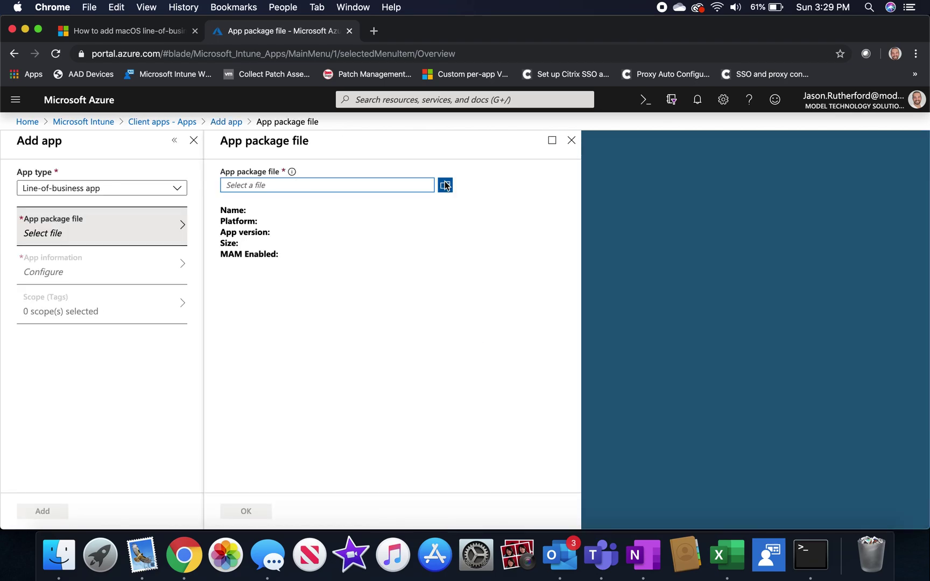
click(445, 185)
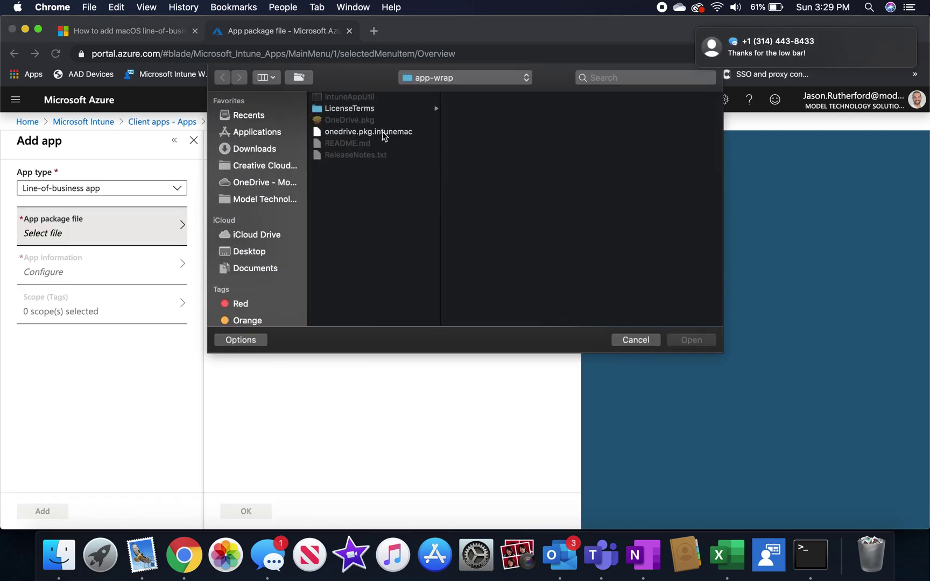
click(385, 136)
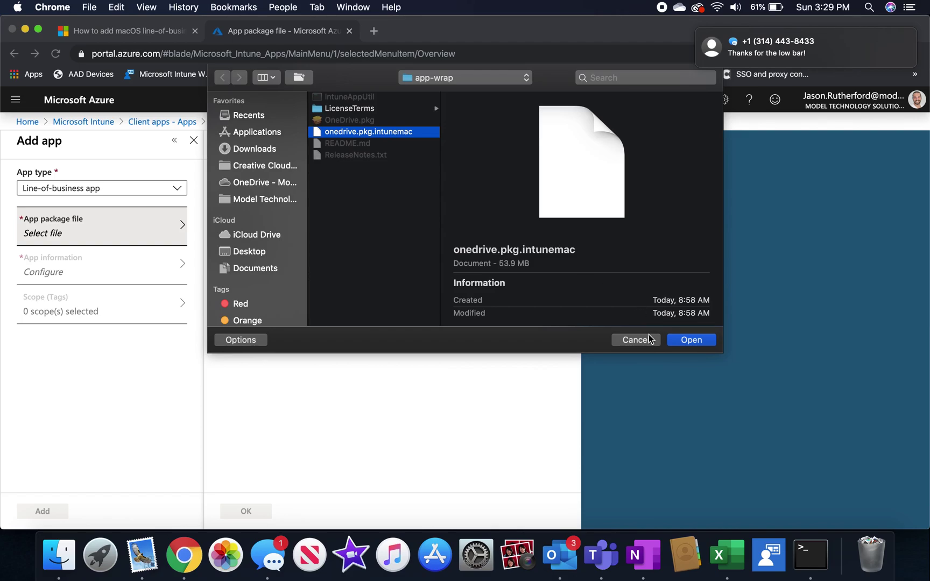
click(672, 340)
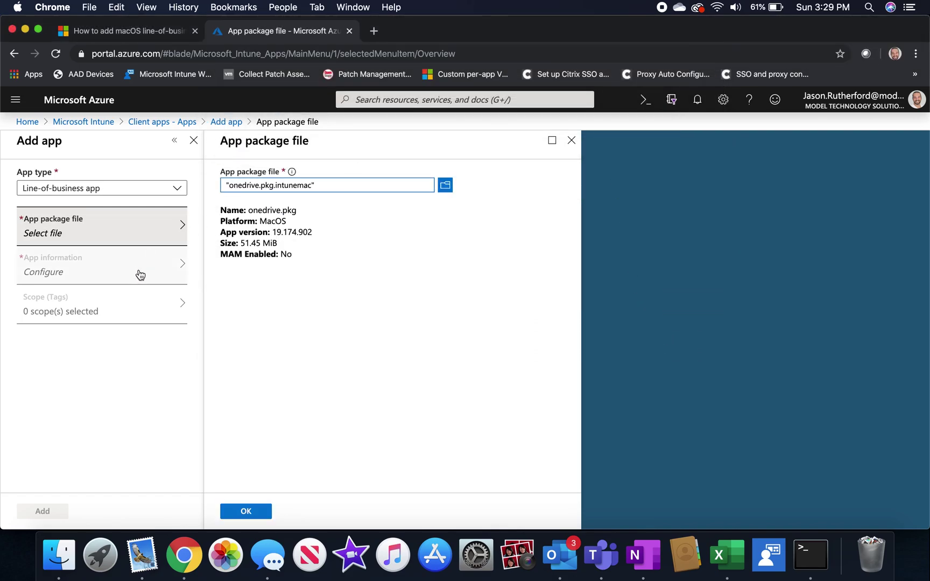
click(252, 510)
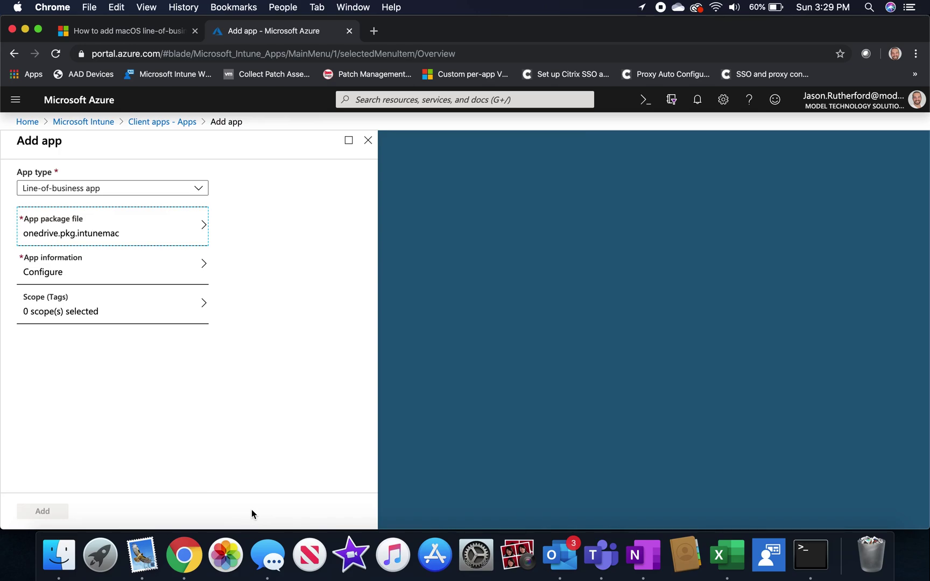
Step: In App information, replace the default name with OneDrive
click(165, 272)
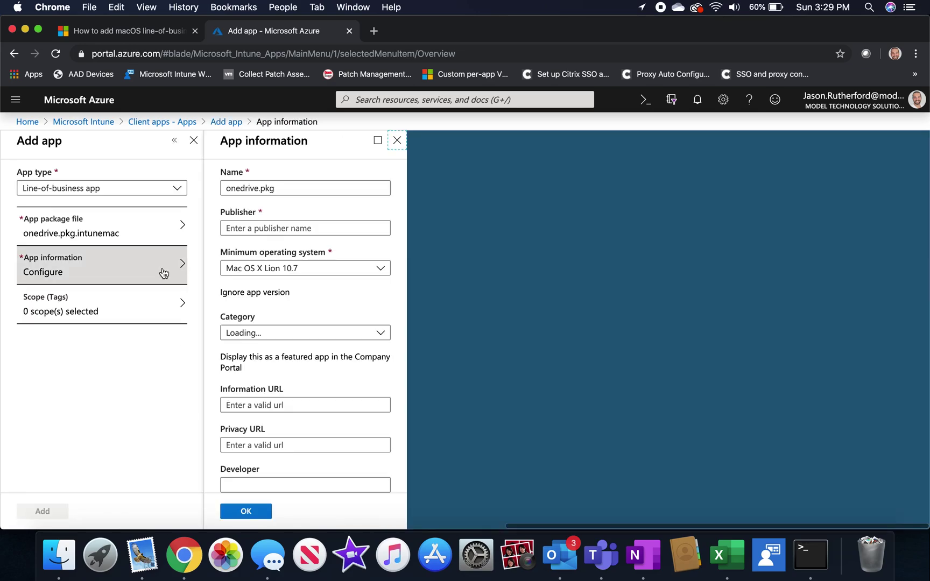
click(246, 184)
triple_click(246, 185)
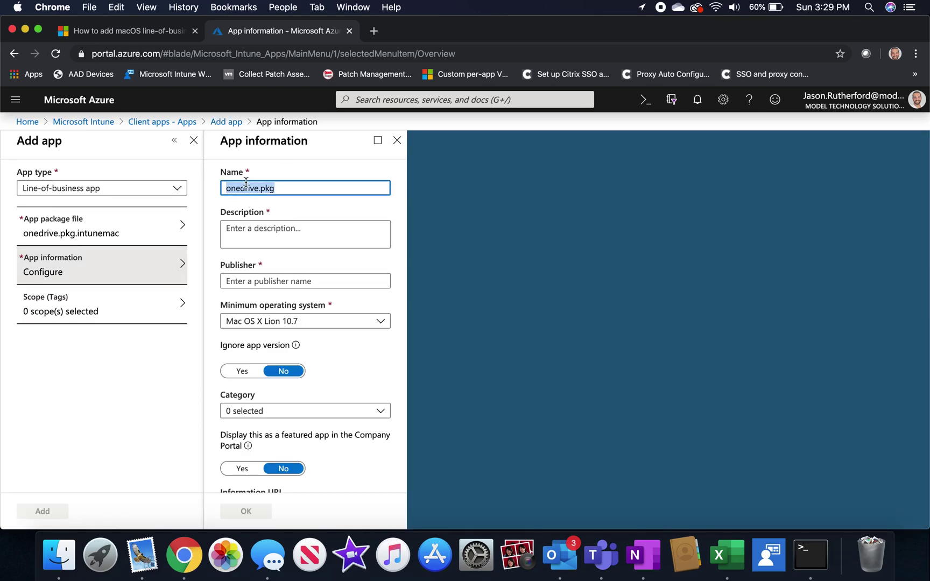
text(OneDrive)
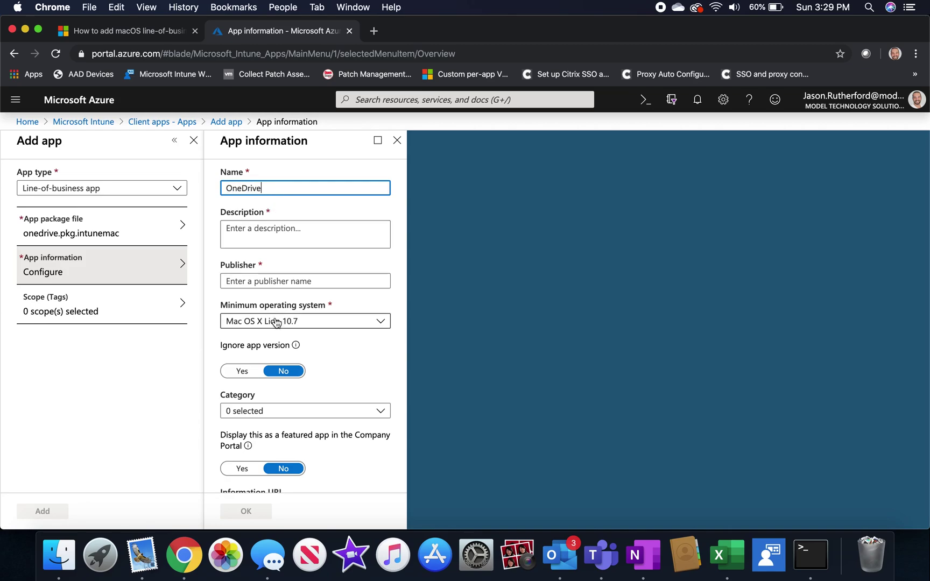
Step: Upload onedriveicon.jpg from Downloads as the app logo
scroll(275, 329, down, 10)
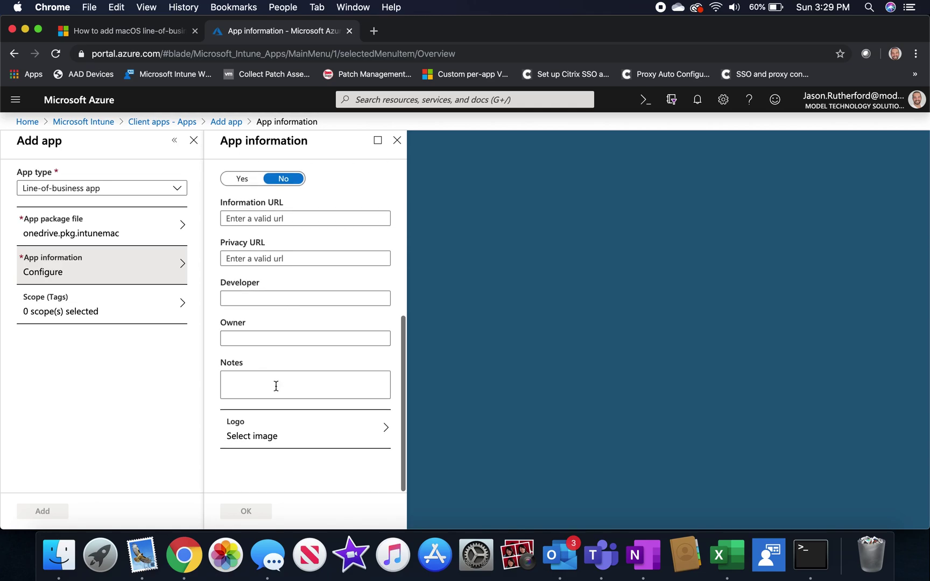
click(276, 451)
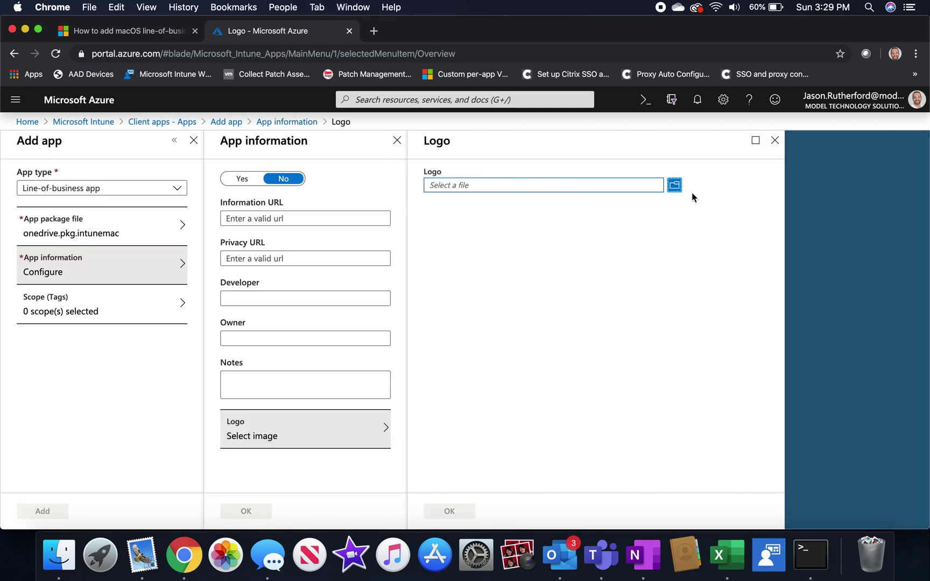
click(675, 185)
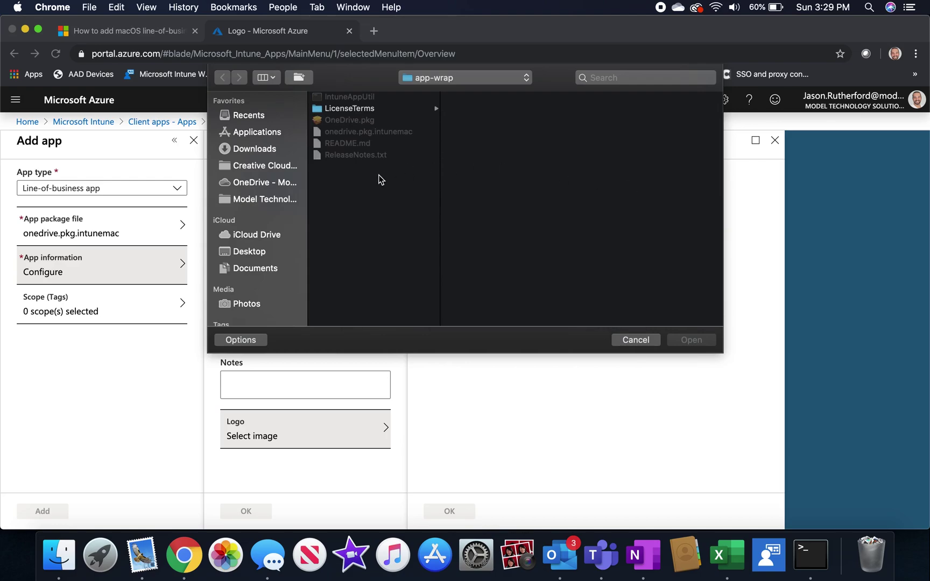
click(287, 153)
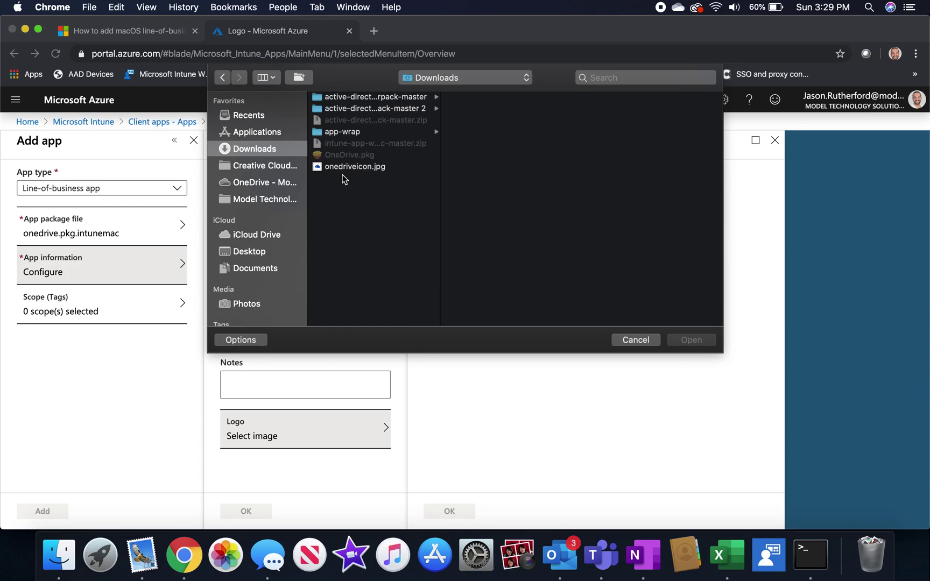
double_click(342, 167)
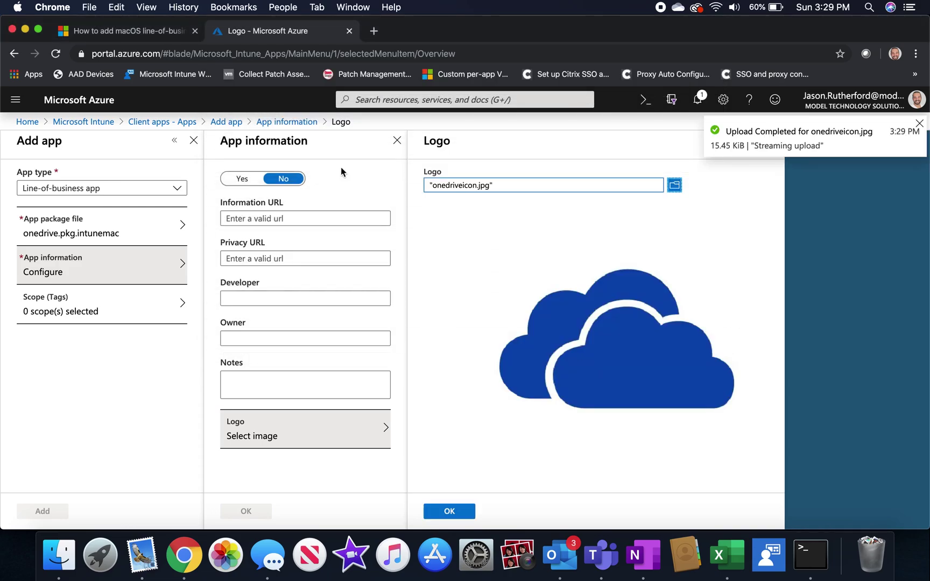
Step: Rename the app to OneDrive (Mac) and type a OneDrive description
scroll(341, 237, up, 5)
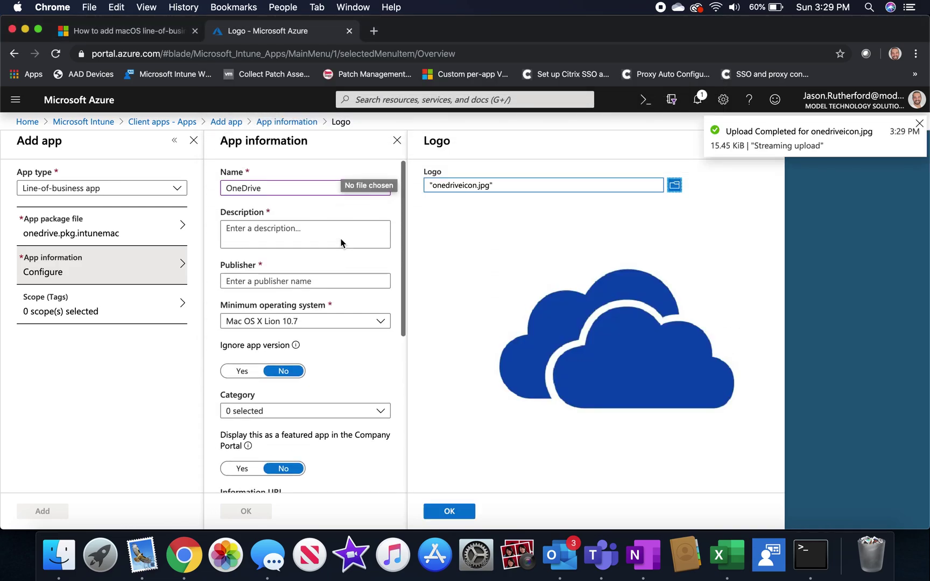
click(326, 188)
text((M)
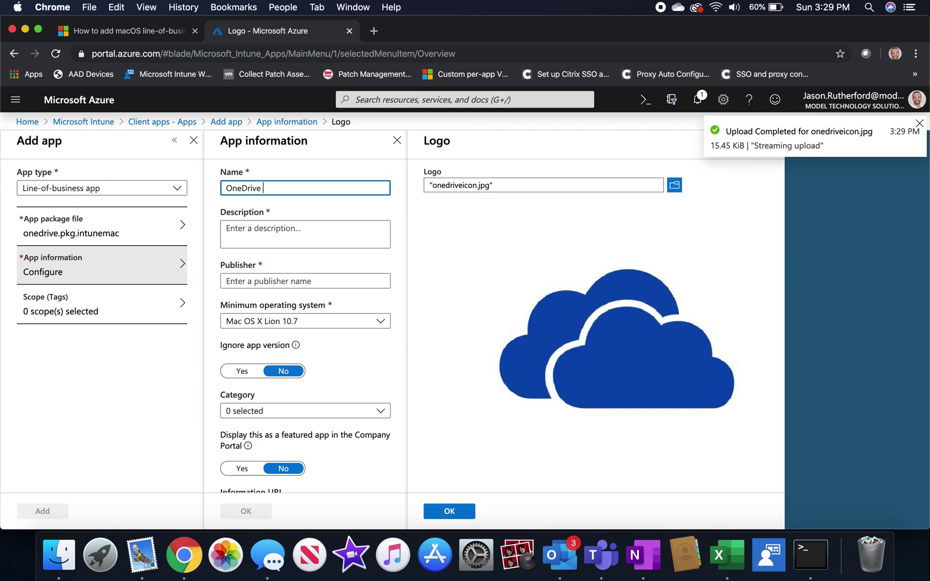
text(A)
key(BackSpace)
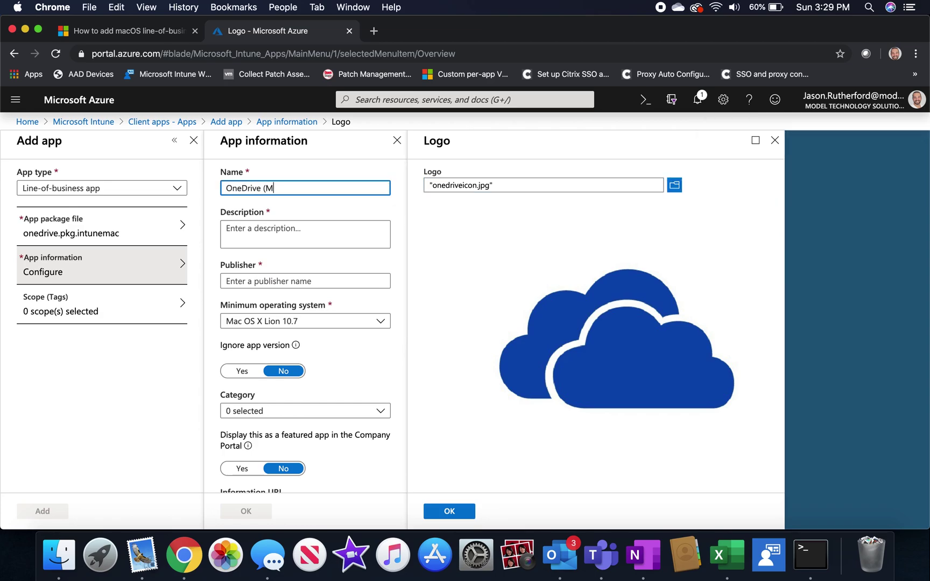
text(ac))
click(293, 240)
text(ONe)
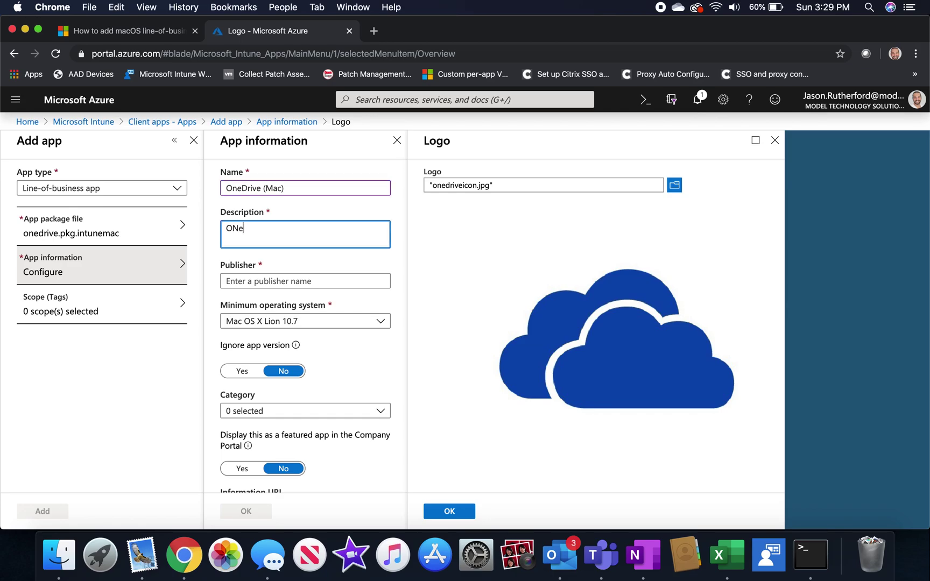
text(neDrive)
Step: Confirm the logo, set publisher to Microsoft, and add the OneDrive (Mac) app
click(440, 509)
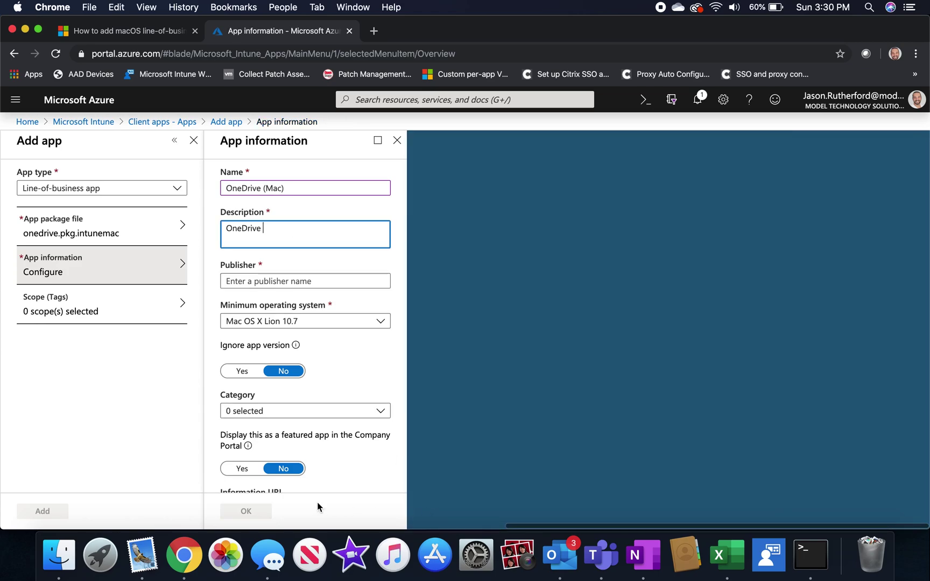
click(253, 274)
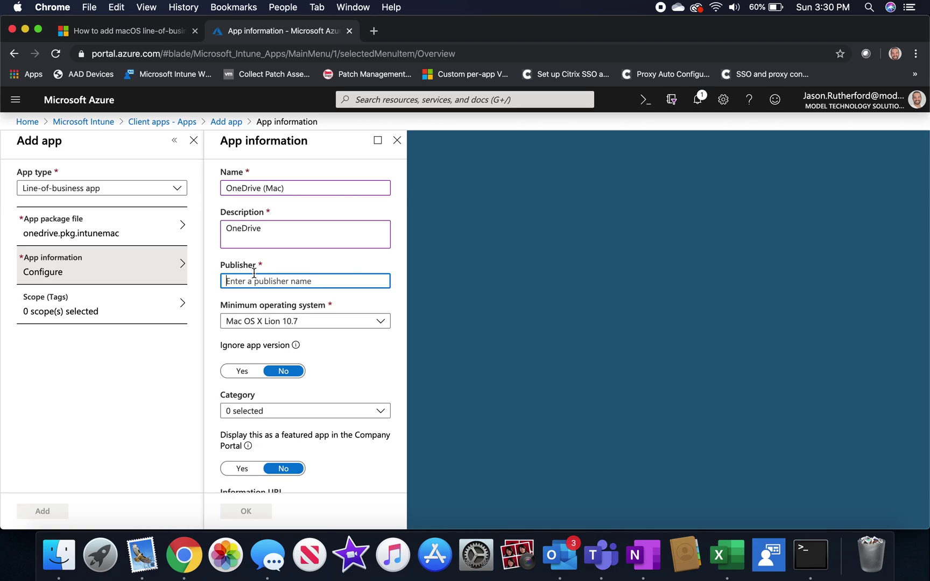
text(Microsoft)
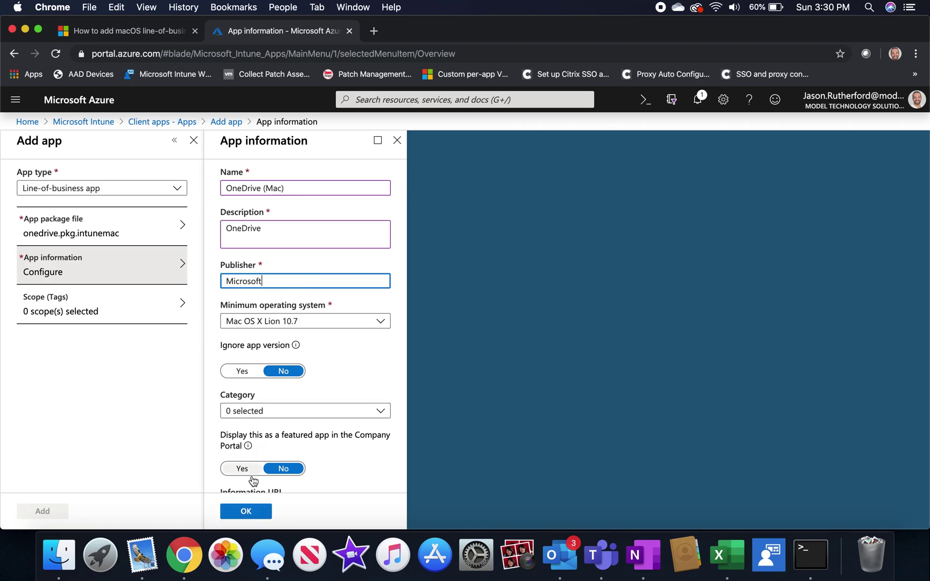
click(244, 512)
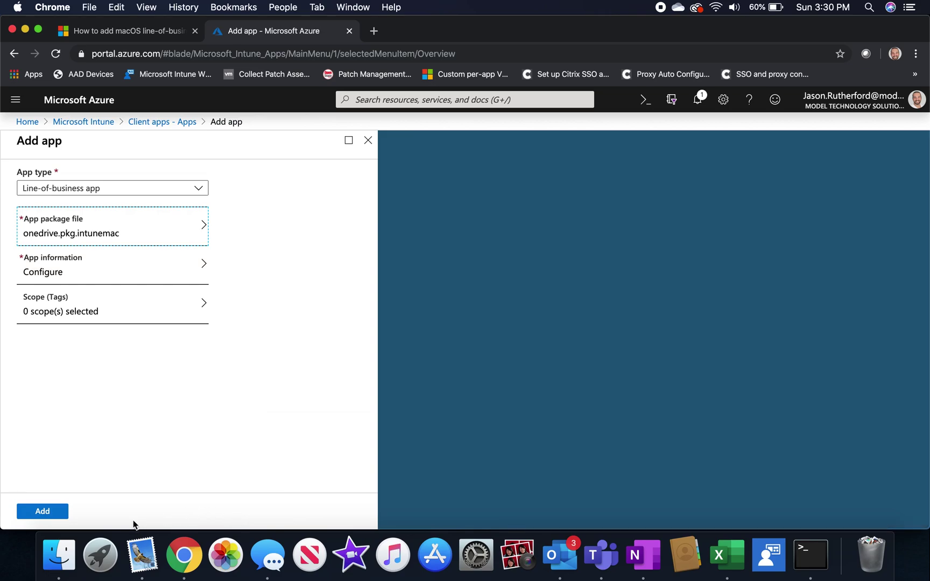
click(40, 512)
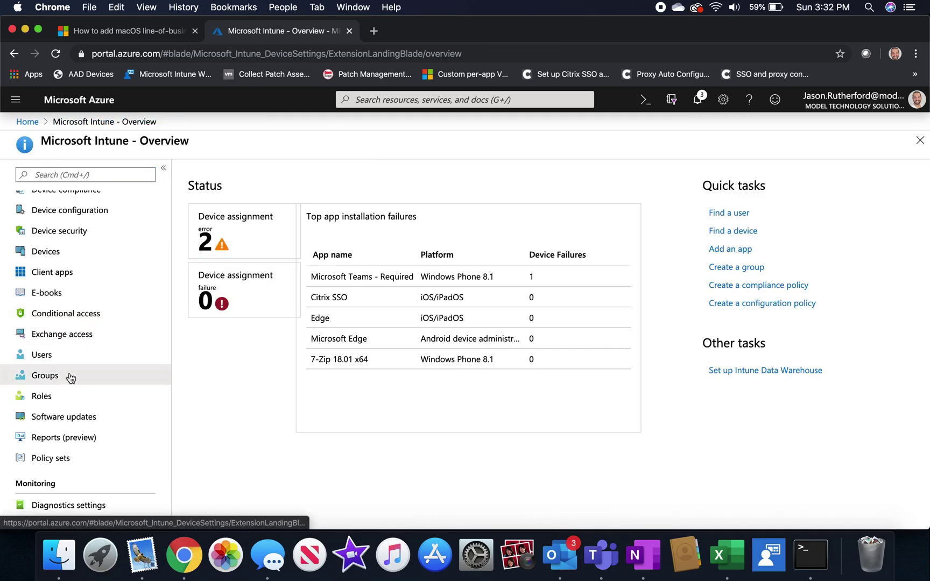
Step: Create a new security group named Prod - Mac - Apps with one assigned member
click(69, 376)
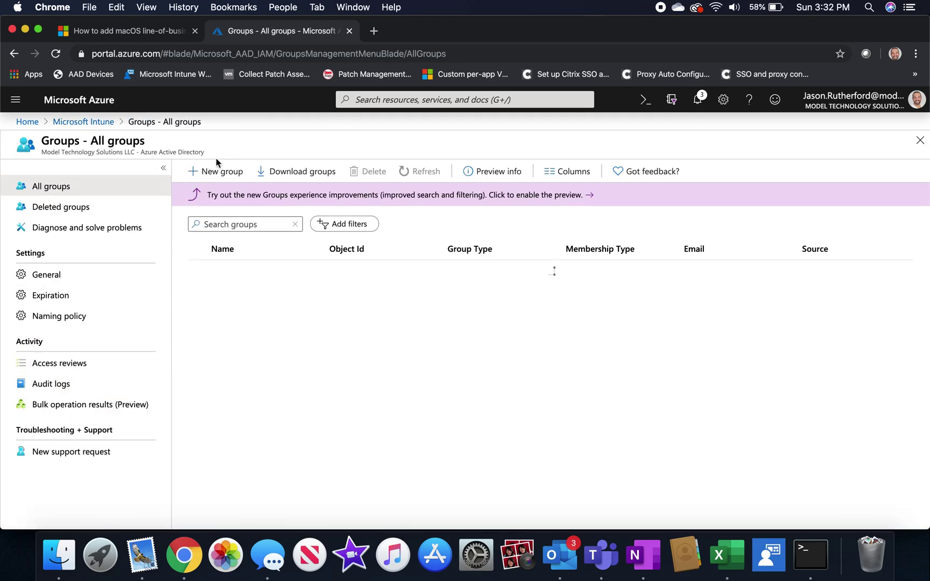
click(210, 174)
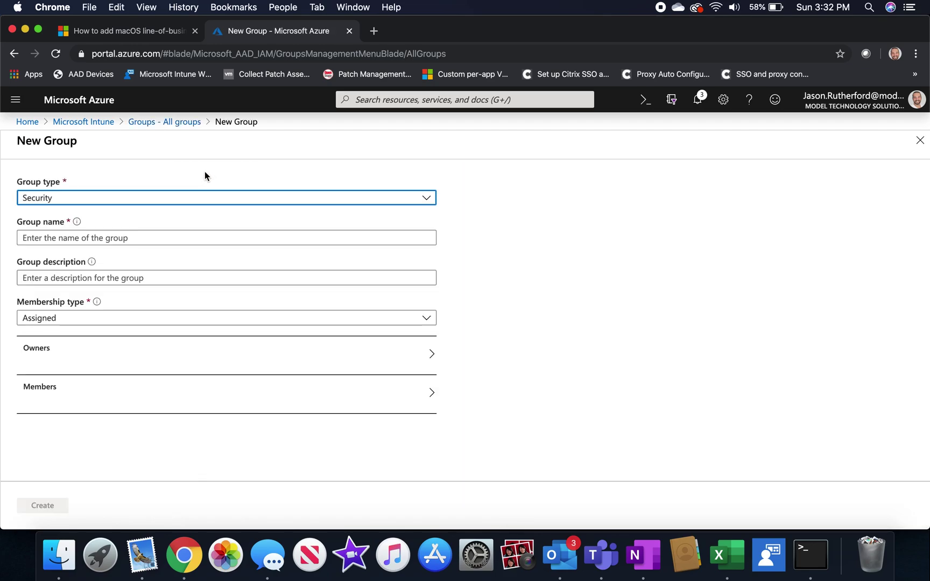
click(190, 231)
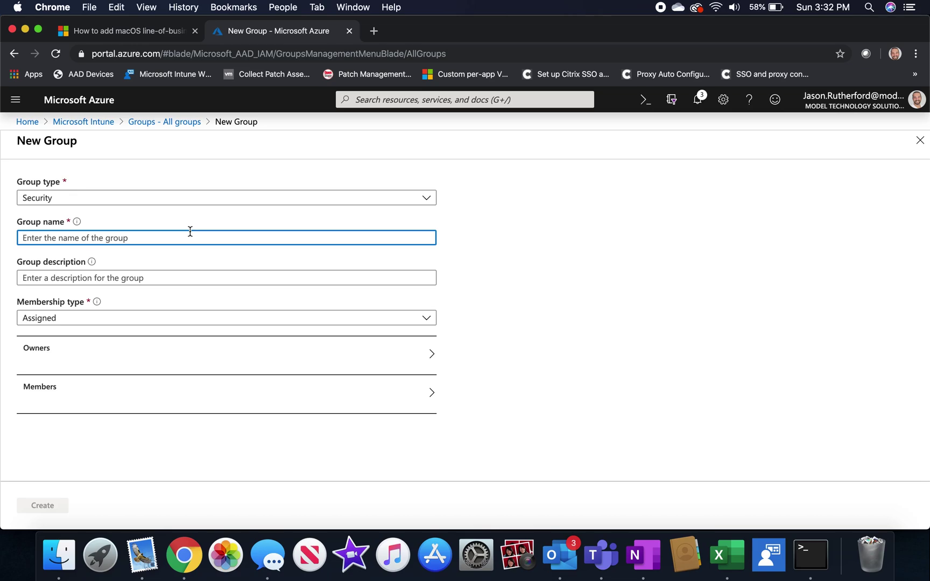
text(Prod )
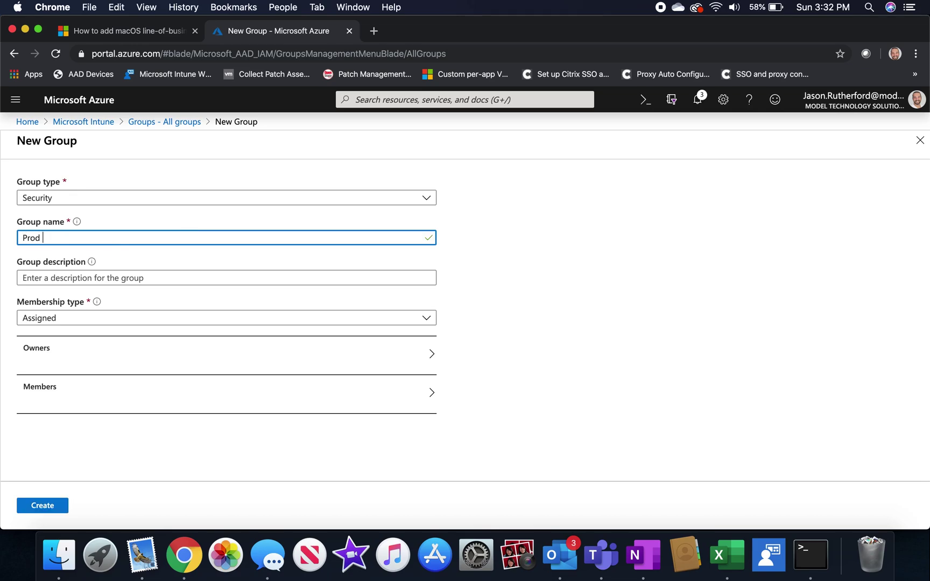
text(- Mac - Apps)
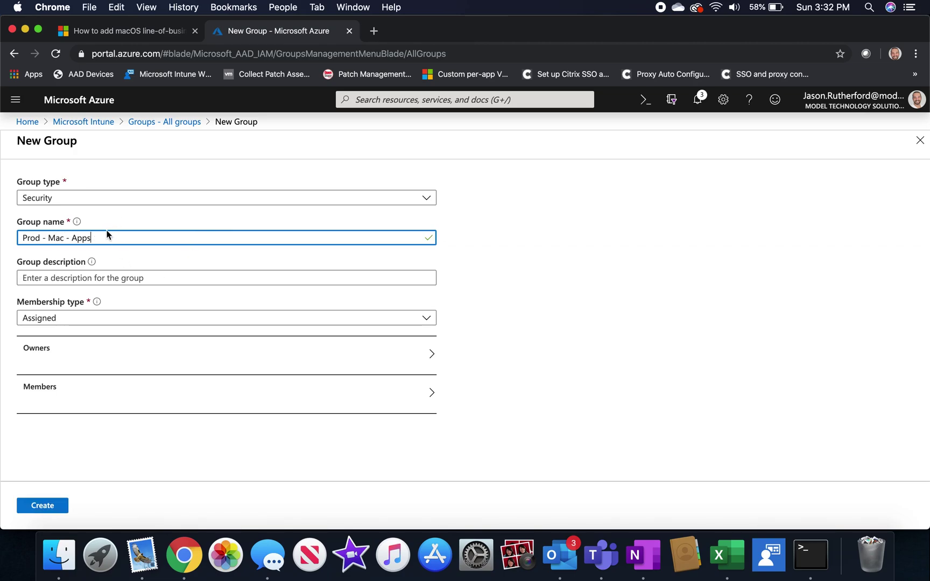
click(92, 394)
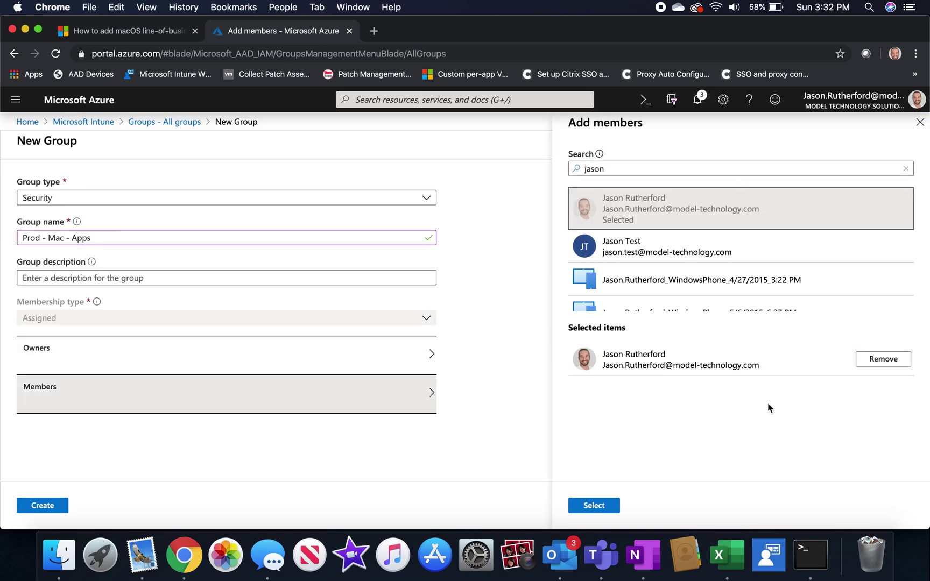
click(583, 509)
click(33, 505)
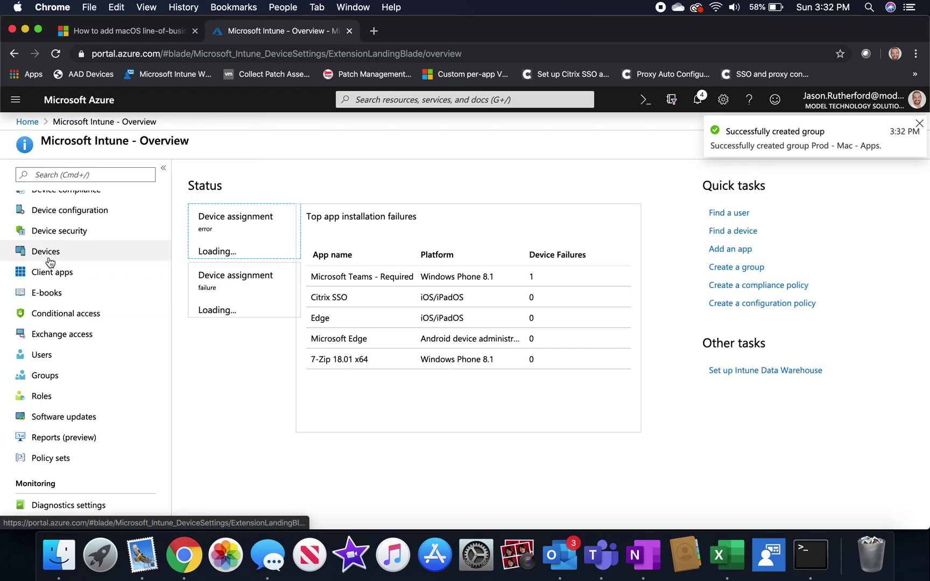
Step: Open the Assignments of the OneDrive (Mac) app from the client apps list
click(50, 271)
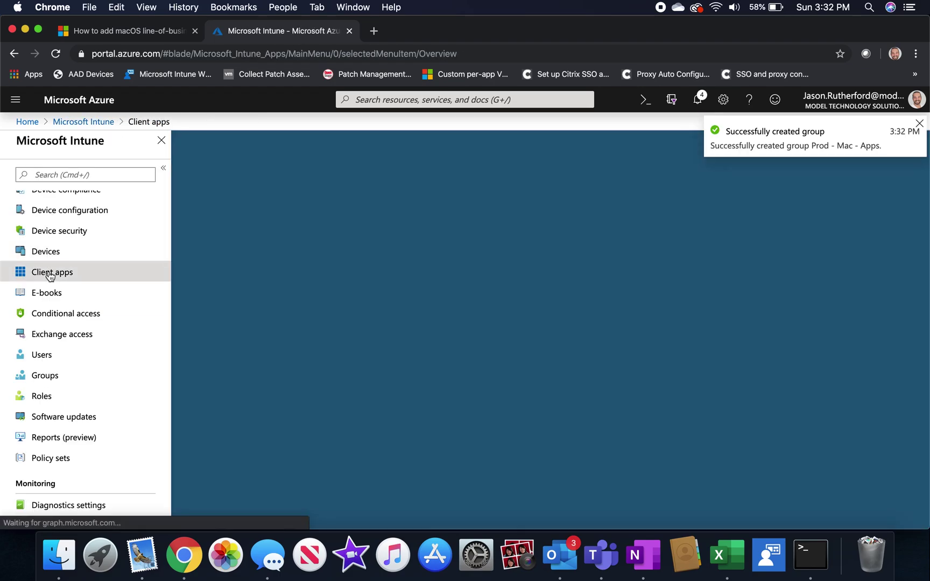
click(51, 252)
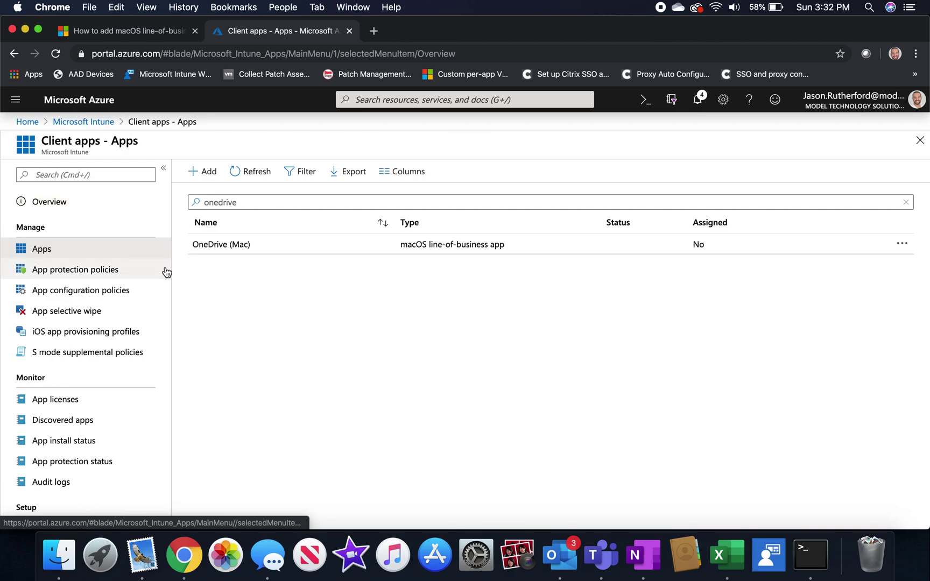
click(223, 248)
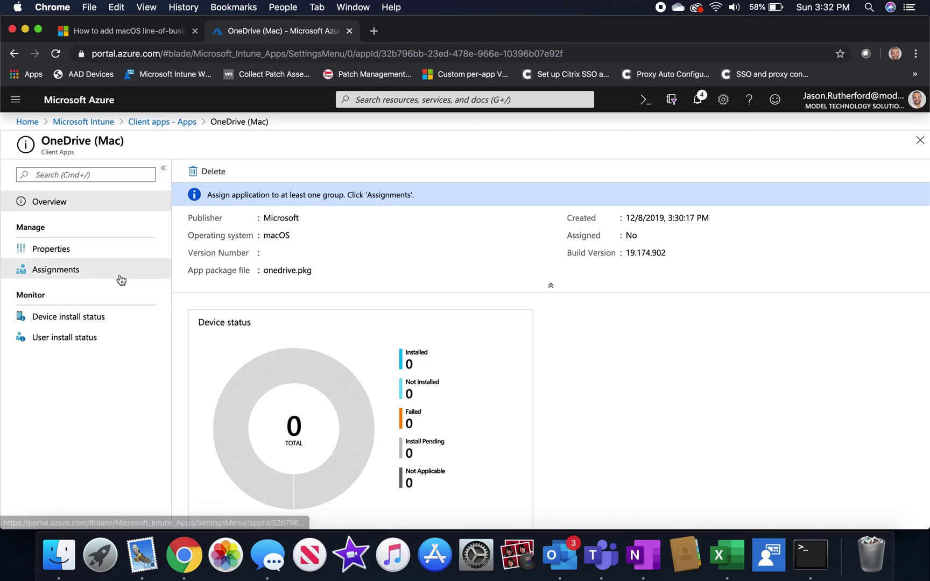
click(118, 274)
Step: Add a group assignment with type Available for enrolled devices
click(218, 215)
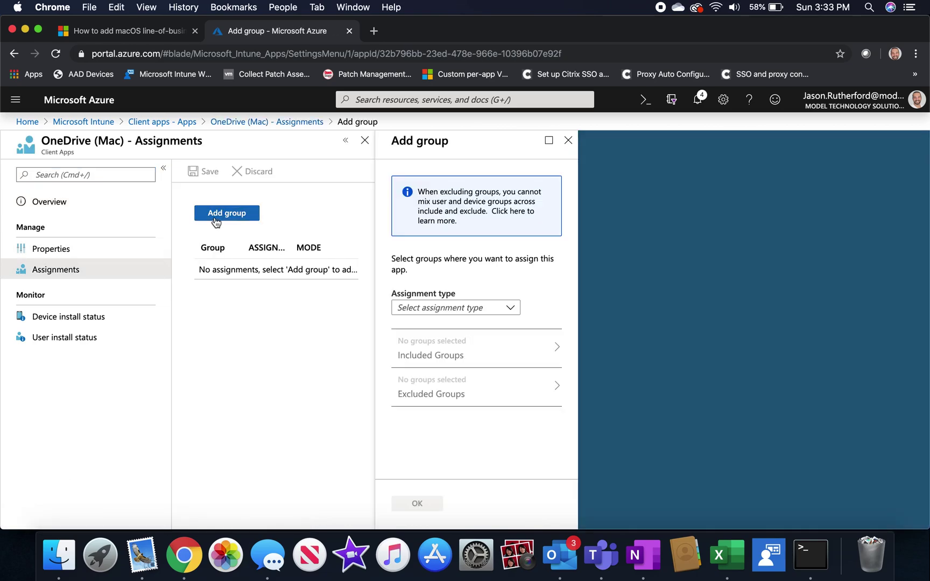
click(427, 305)
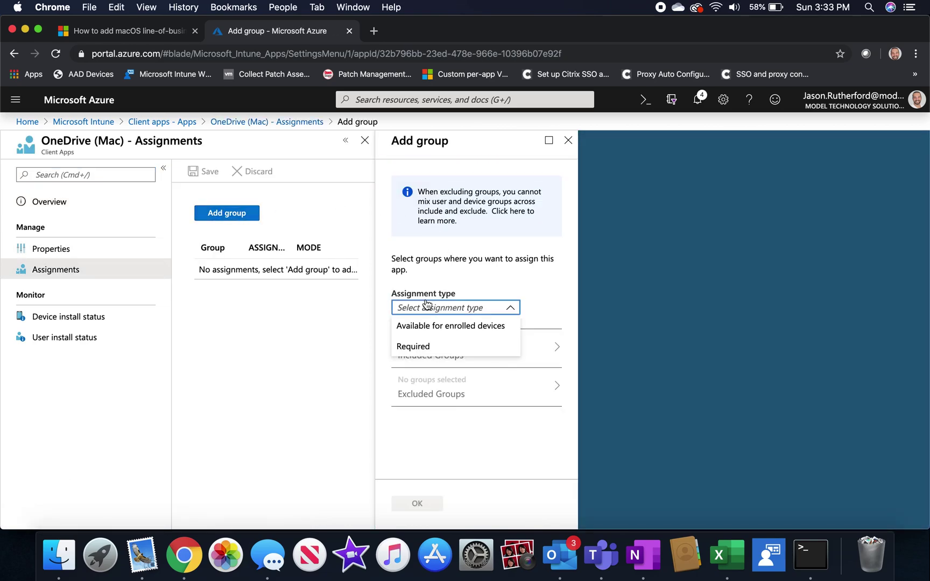
click(425, 325)
right_click(419, 343)
key(Escape)
Step: Include the Prod - Mac - Apps group in the assignment and confirm it
click(419, 349)
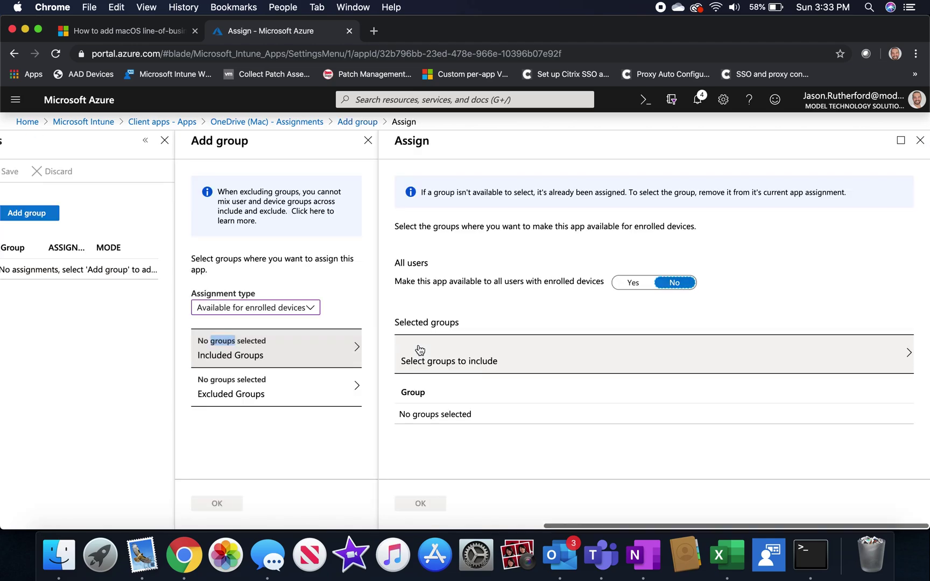
click(468, 361)
text(prod)
click(710, 211)
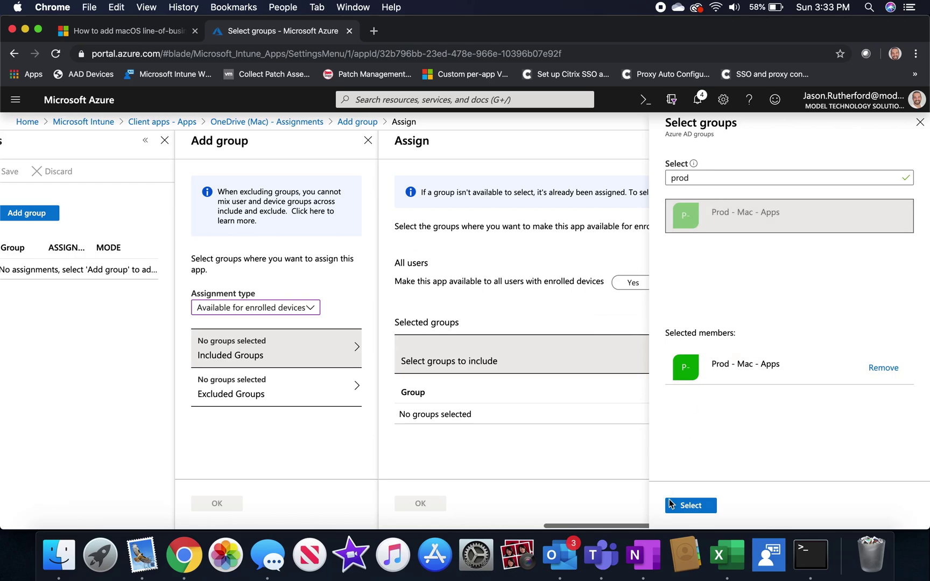
click(670, 504)
click(422, 505)
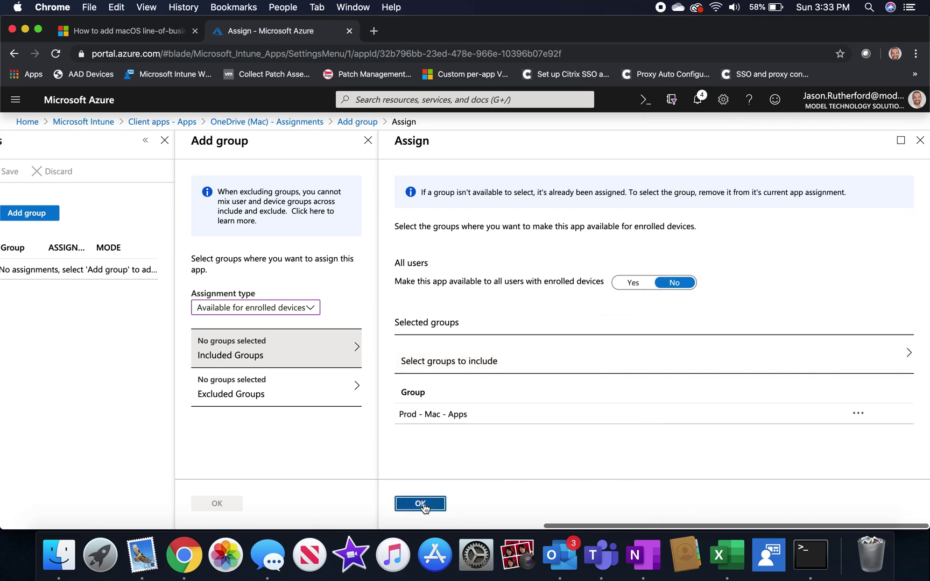
click(423, 504)
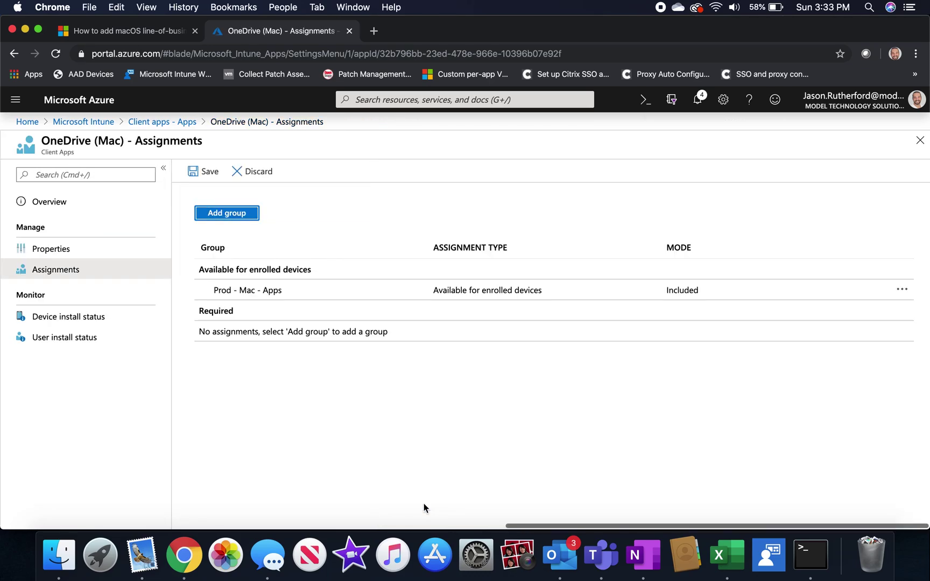
Step: Save the app's assignments and return to the Intune overview
click(214, 172)
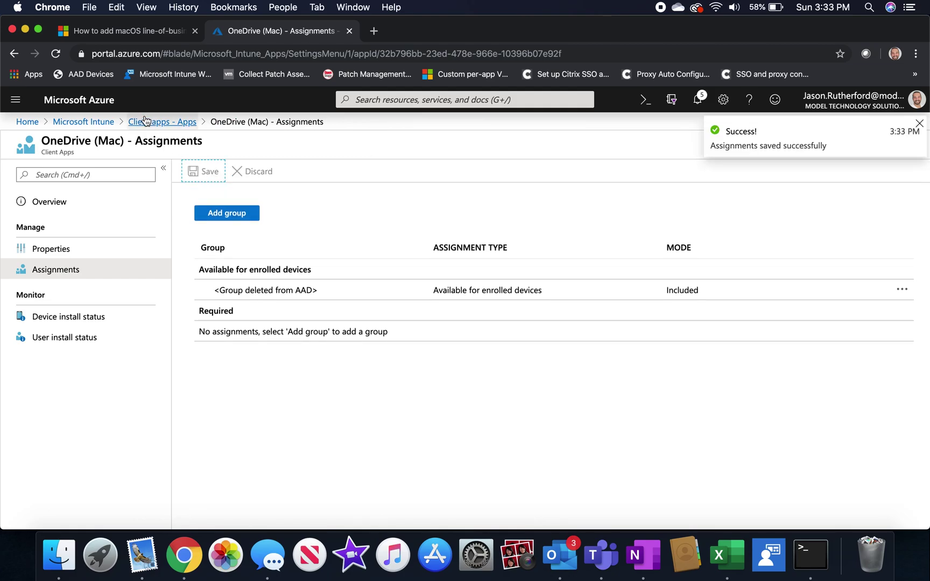
click(145, 121)
click(84, 122)
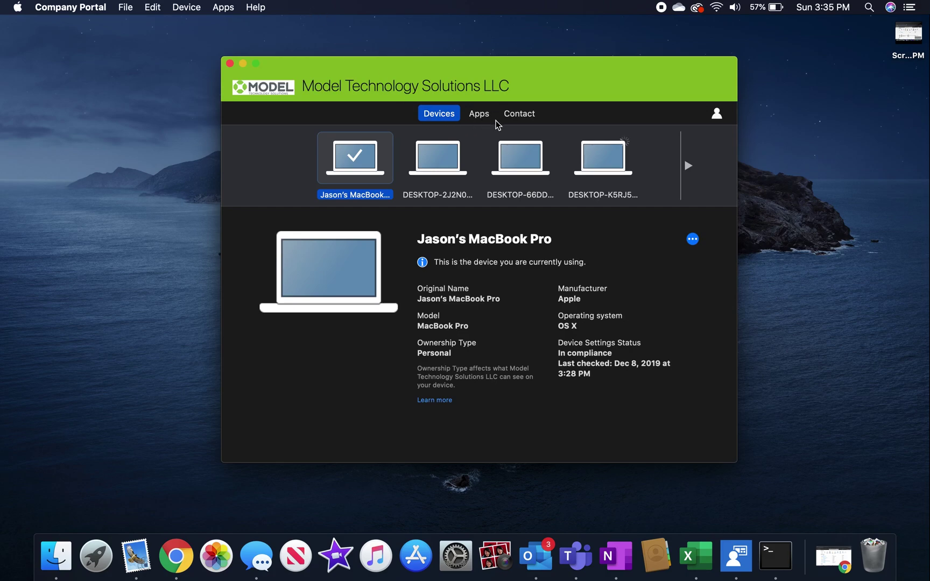
Step: Switch Company Portal to its Apps page to see the recently added apps
click(479, 114)
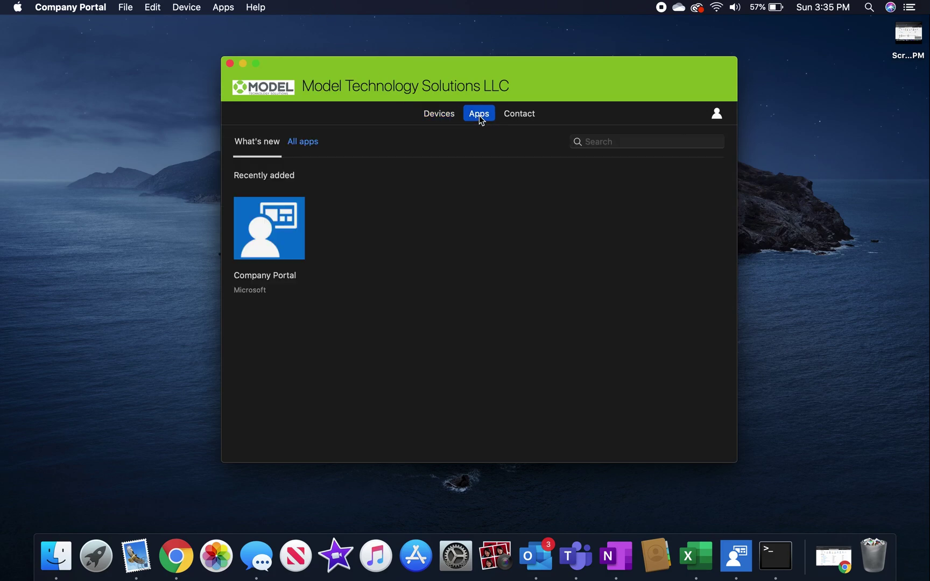